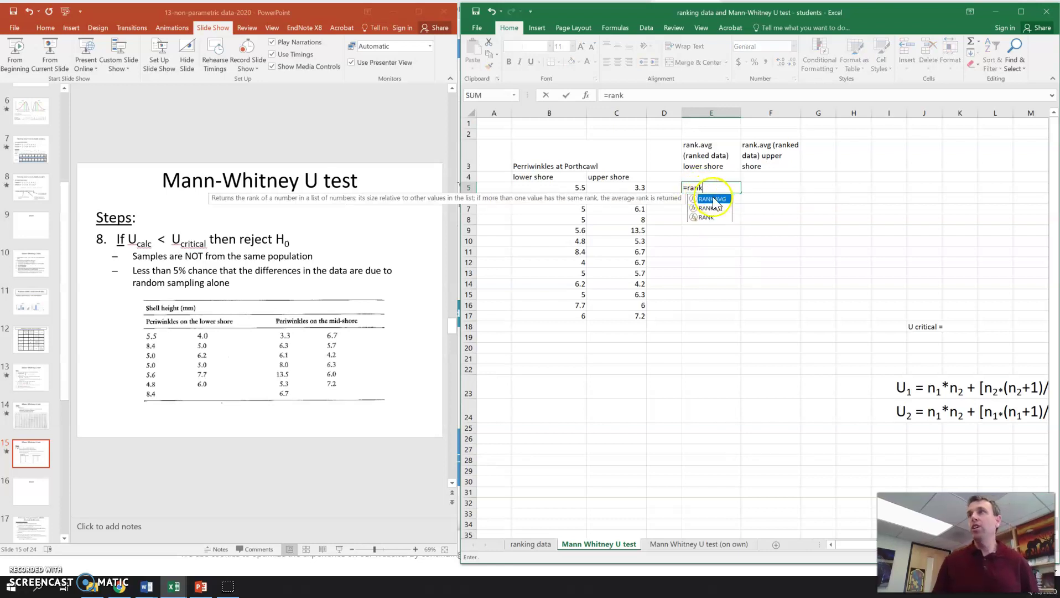
- Build a RANK.AVG formula in E5 that ranks B5 within B5:C17 using order 1 (ascending)
double_click(712, 199)
left_click(578, 188)
type(",")
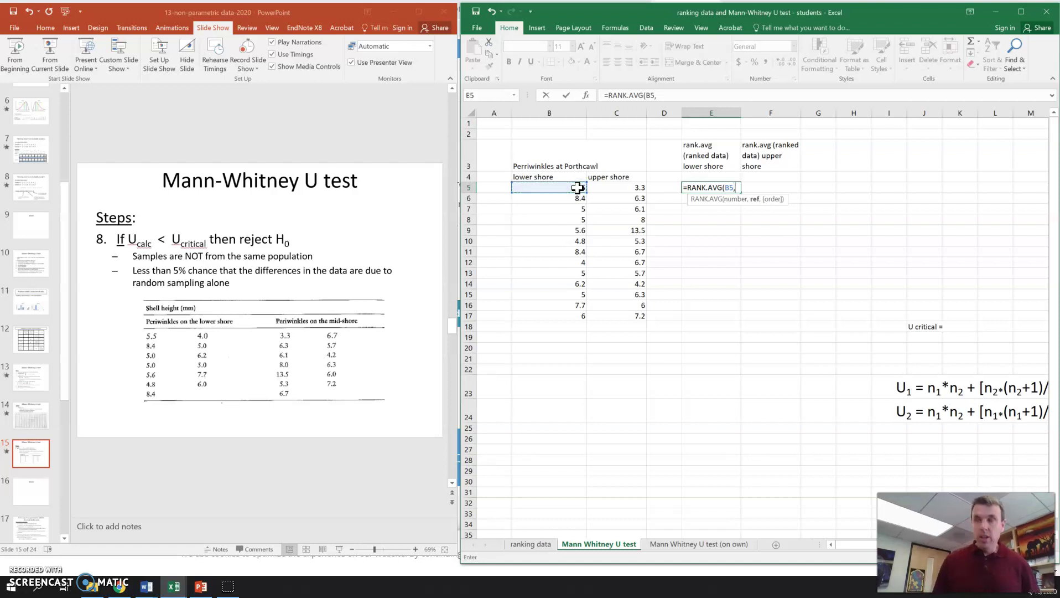
left_click_drag(577, 188, 639, 314)
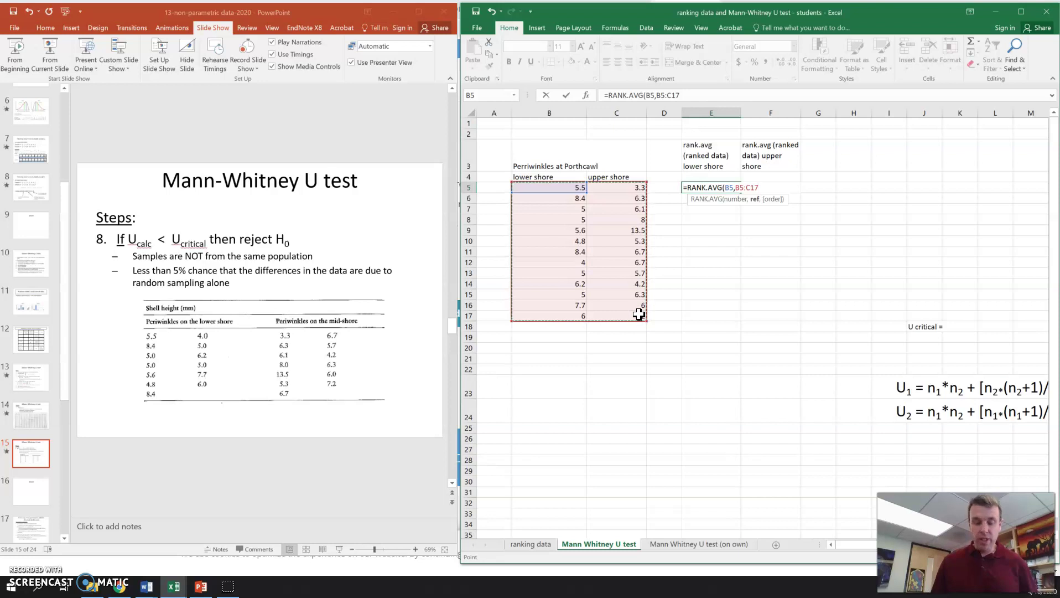
type(",1")
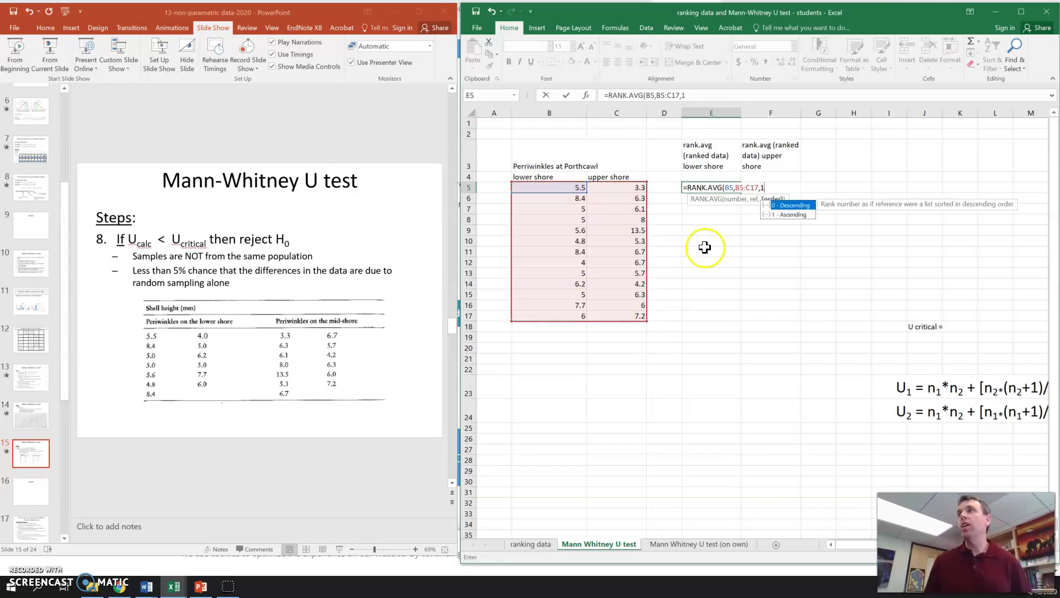
- Make the reference range in the E5 formula absolute as $B$5:$C$17, close the parenthesis and enter the formula
left_click(656, 95)
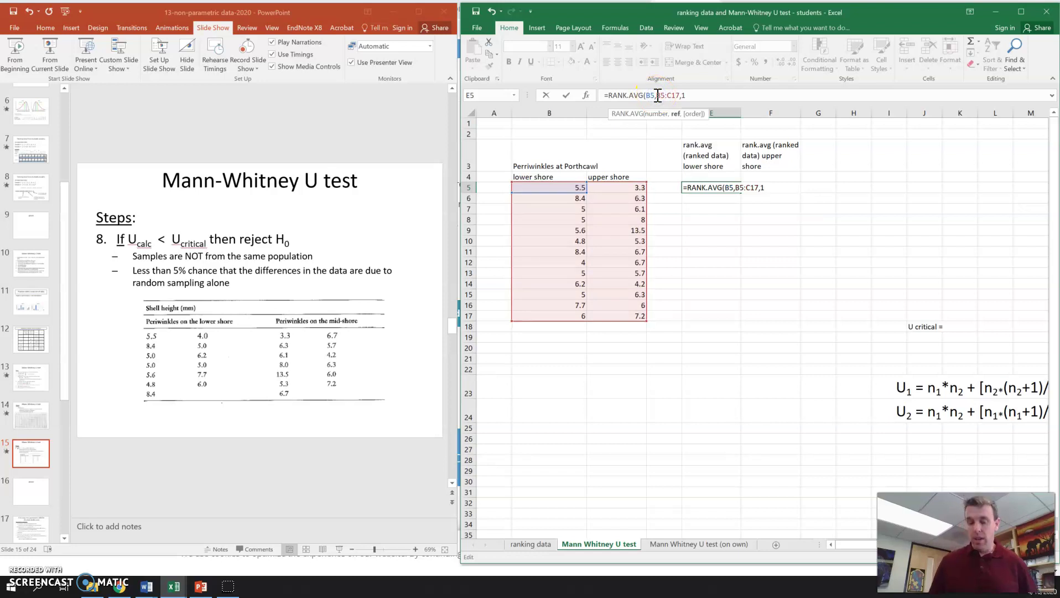
type("$B$")
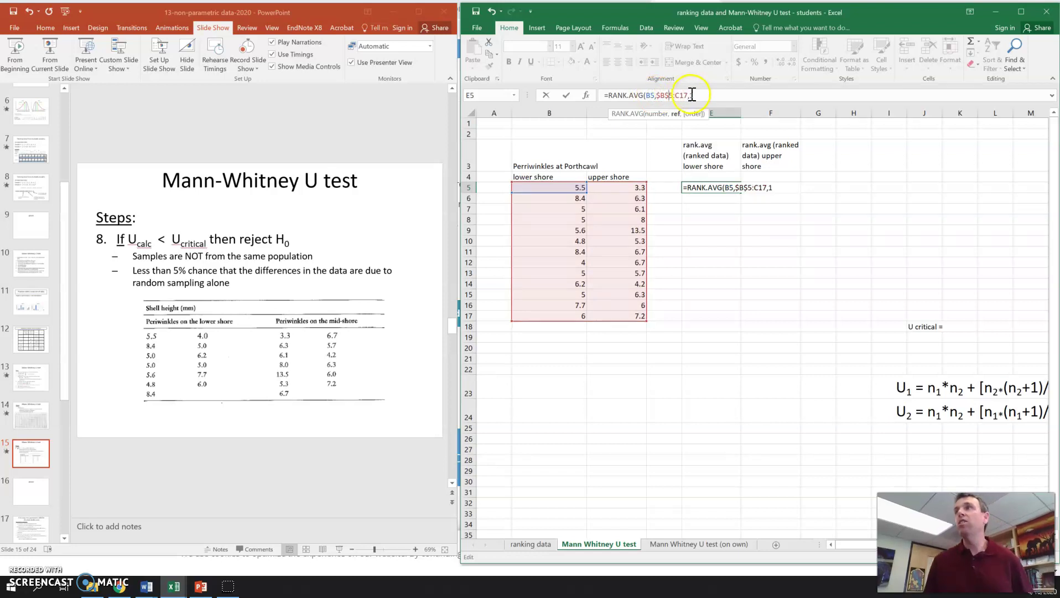
left_click(680, 96)
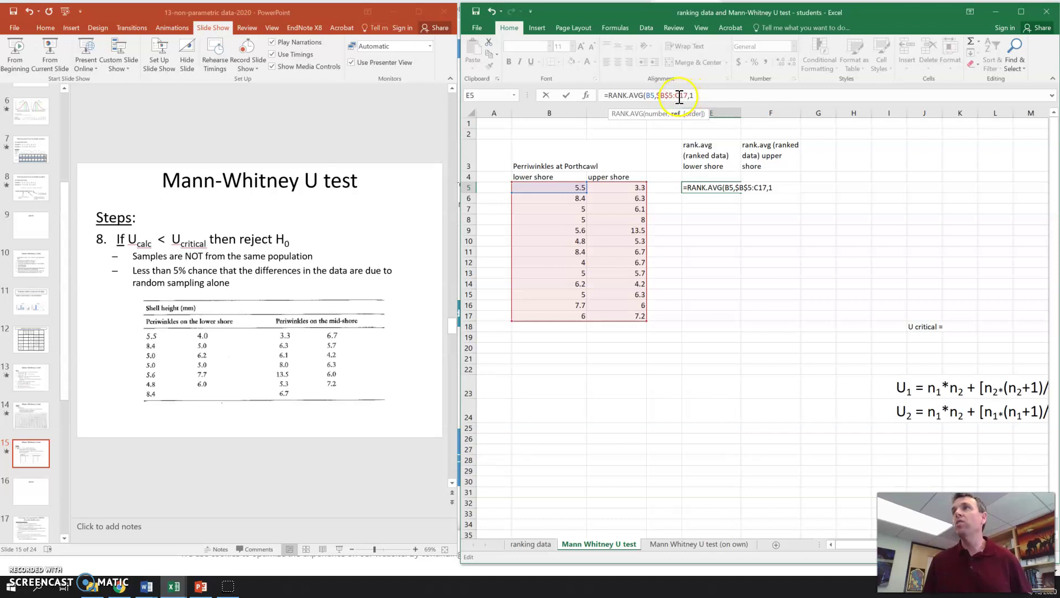
type("$C$")
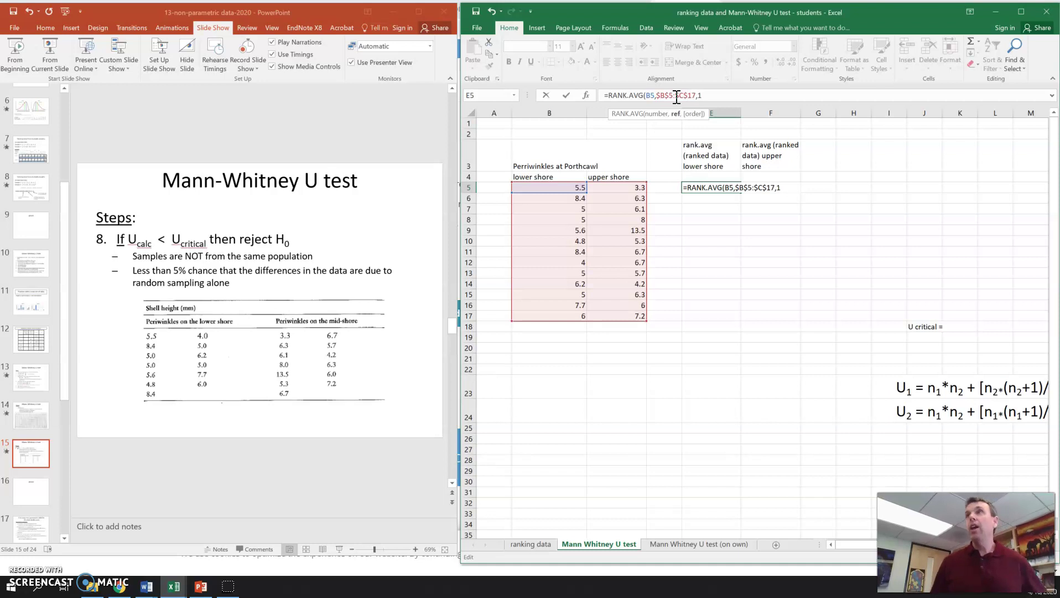
left_click(696, 99)
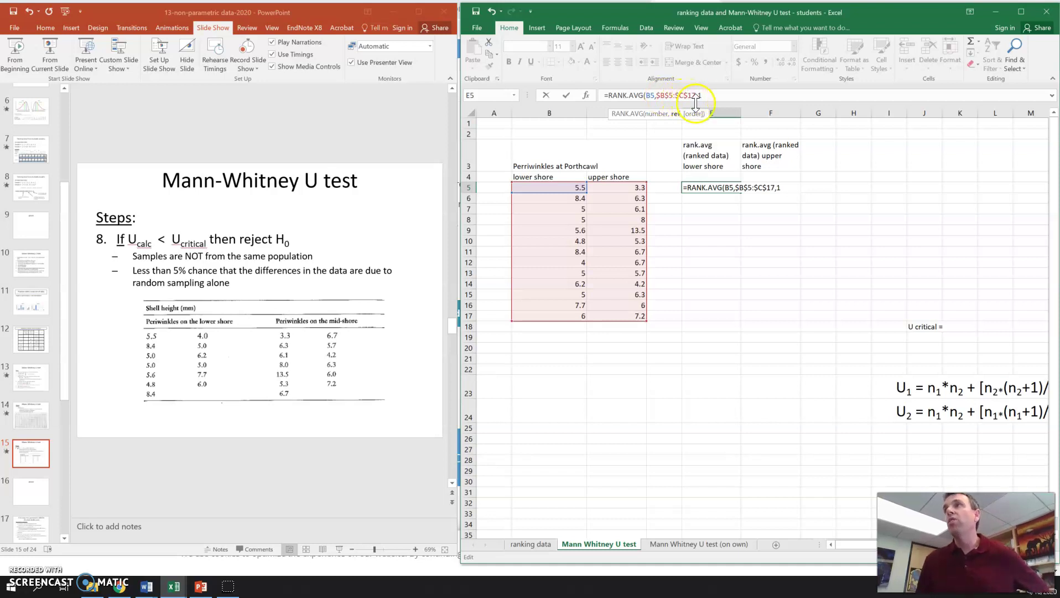
type(")")
key("Return")
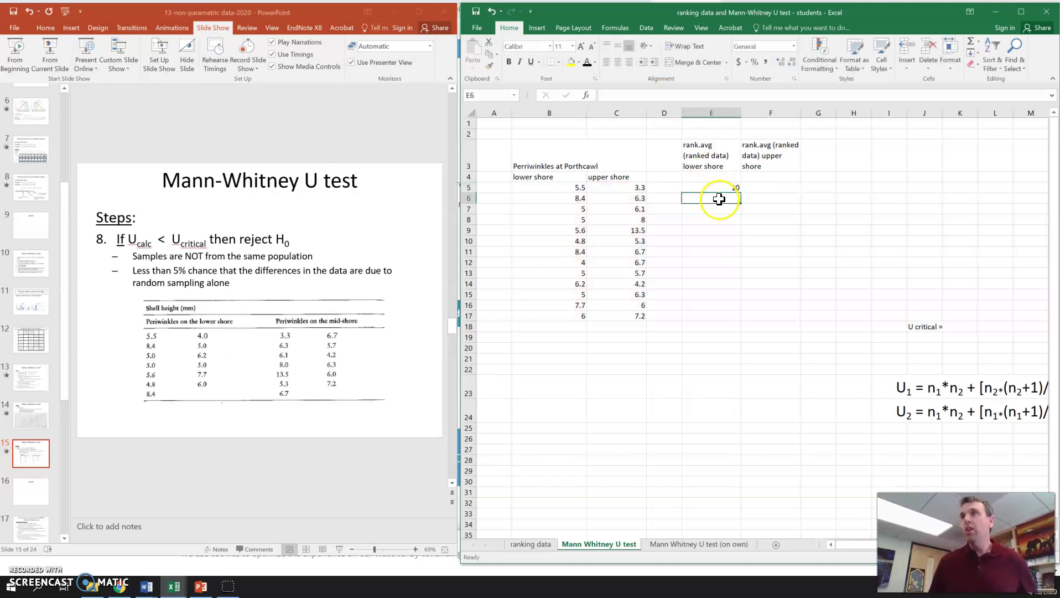
- Fill the E5 rank formula across and down through E5:F17 for both the lower and upper shore columns
left_click(719, 189)
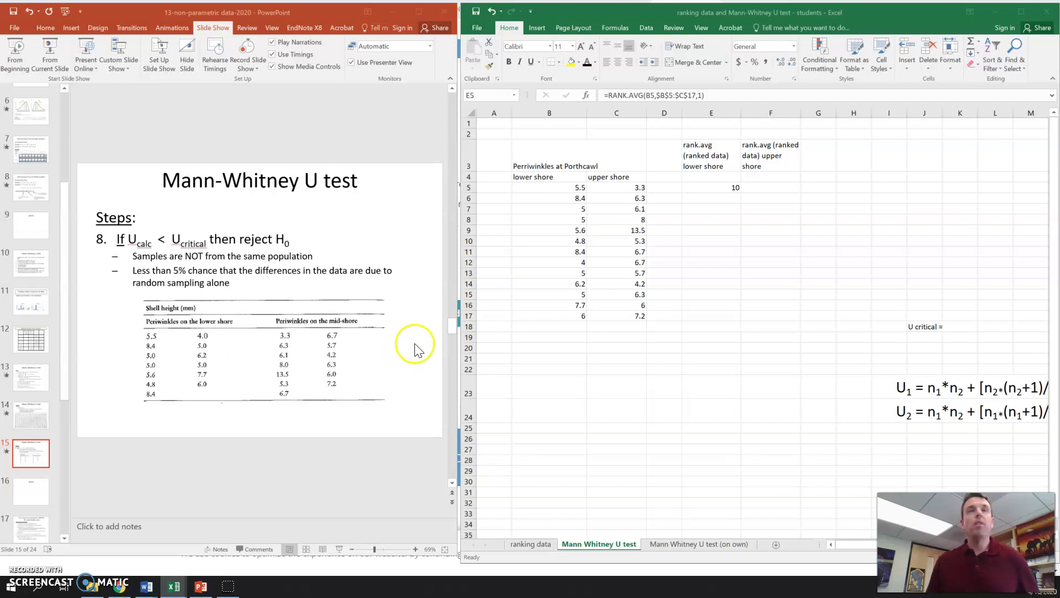
left_click(719, 184)
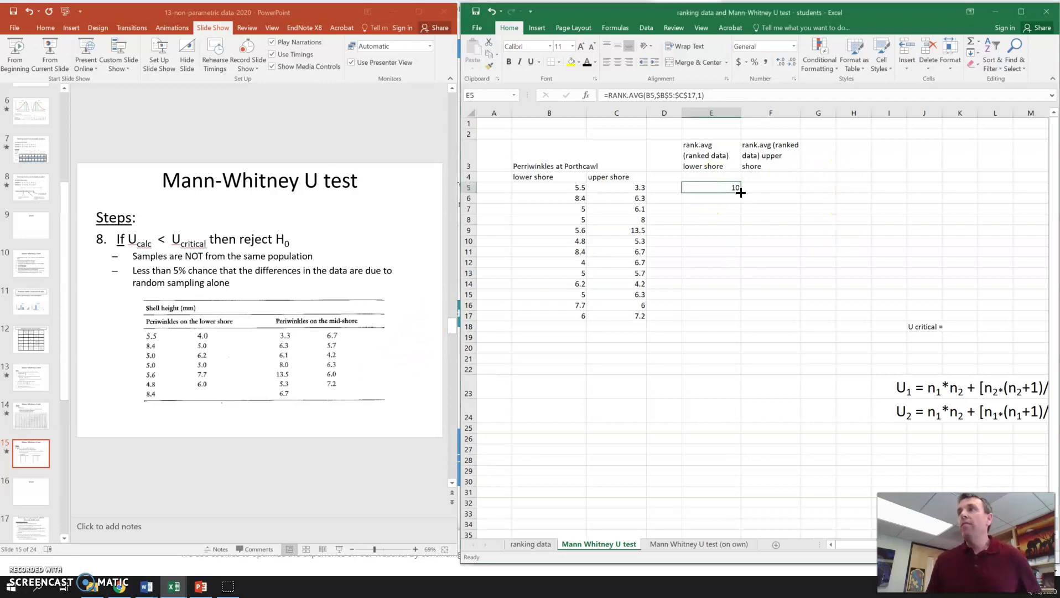
left_click_drag(734, 188, 788, 315)
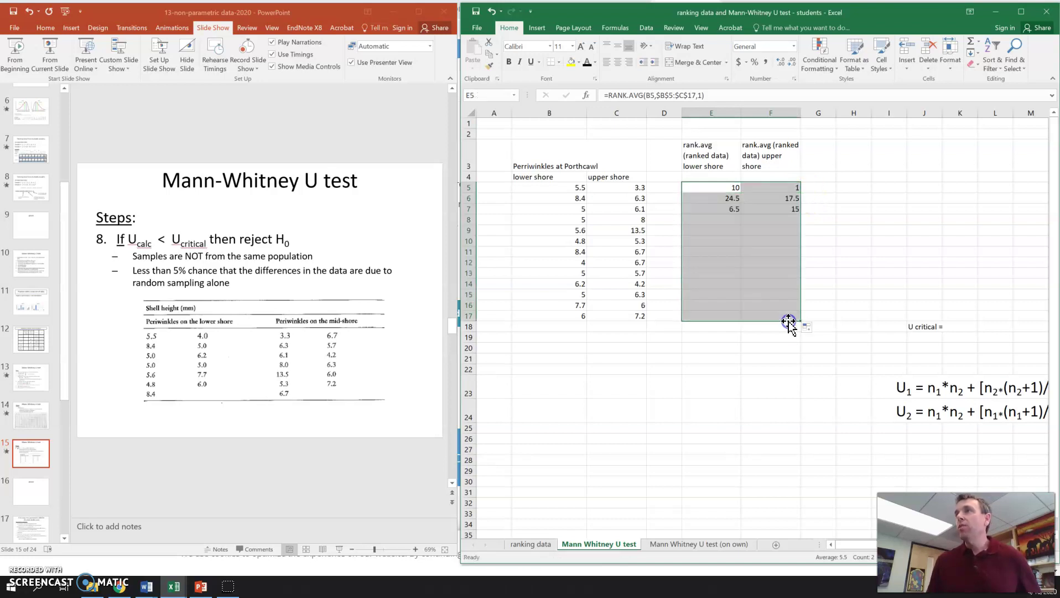
left_click(734, 386)
left_click(676, 328)
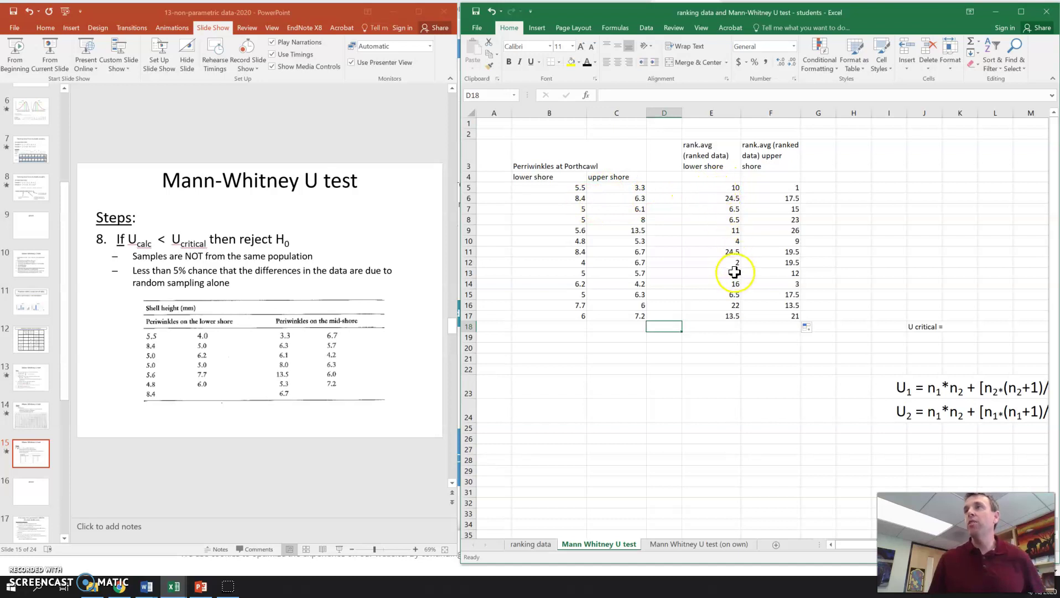
- Check that the copied rank formula in F12 references C12 and the fixed data range
left_click(792, 260)
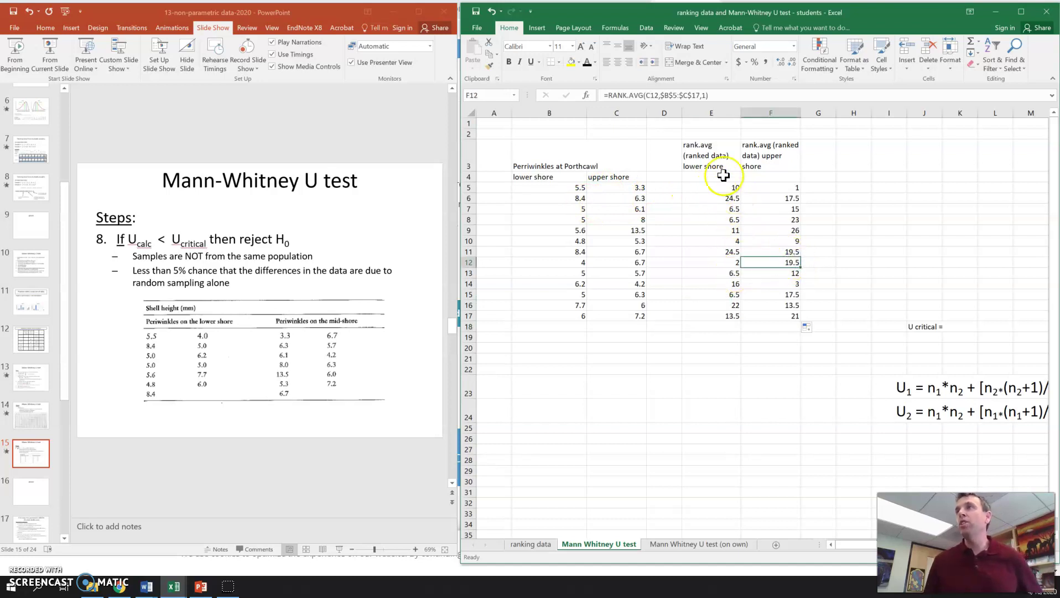
left_click(660, 96)
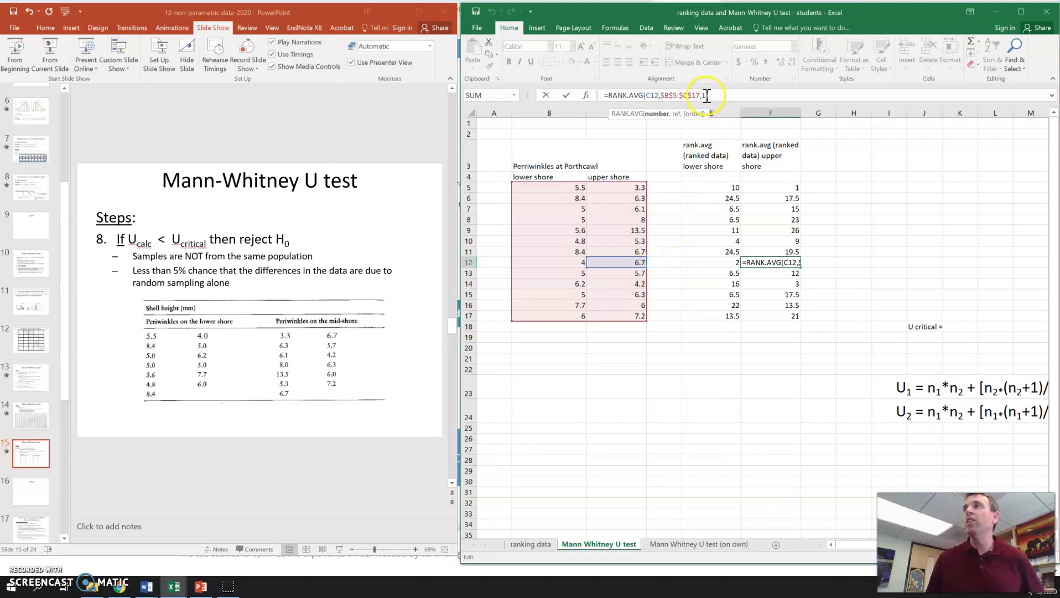
type(")")
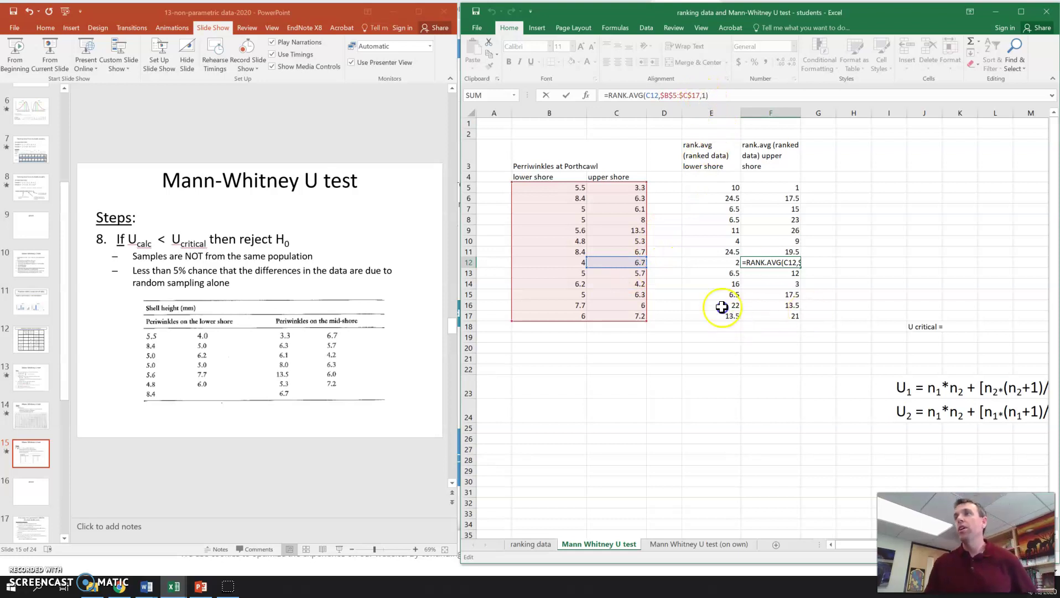
left_click(722, 307)
- Label cell D18, beside the row beneath the ranks, as "Sum"
left_click(695, 403)
left_click(685, 328)
left_click(671, 327)
type("Sum")
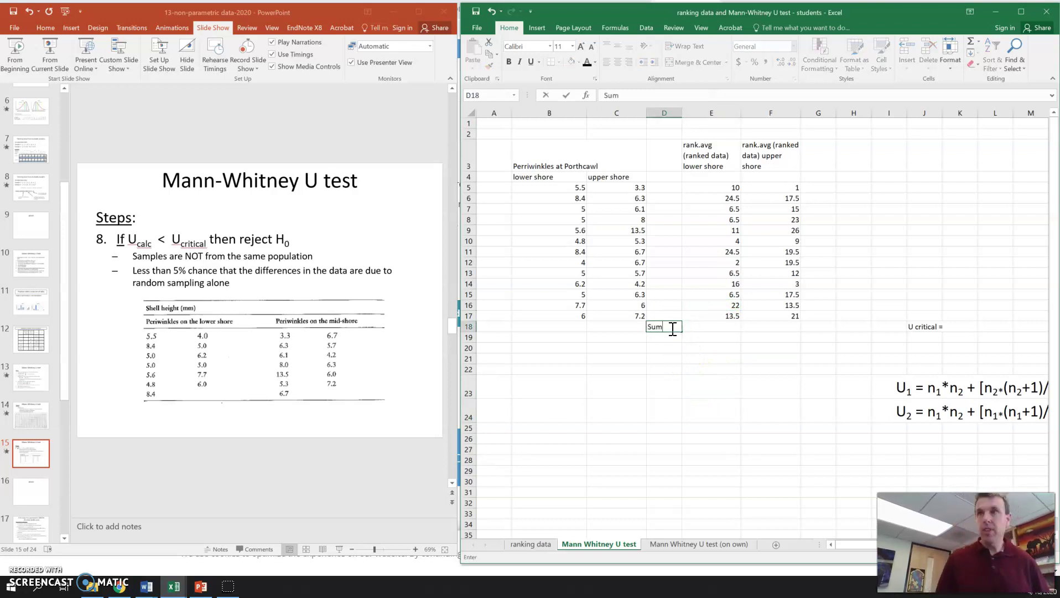
- Total the lower-shore ranks E5:E17 with SUM in E18 and copy the formula to F18 for the upper shore
left_click(722, 328)
type("=")
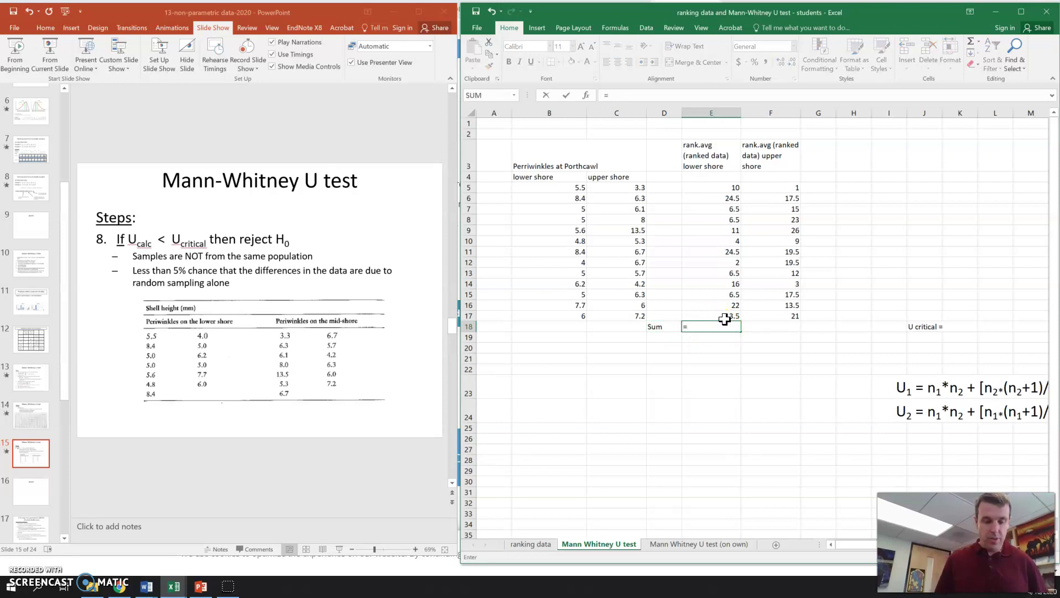
type("sum")
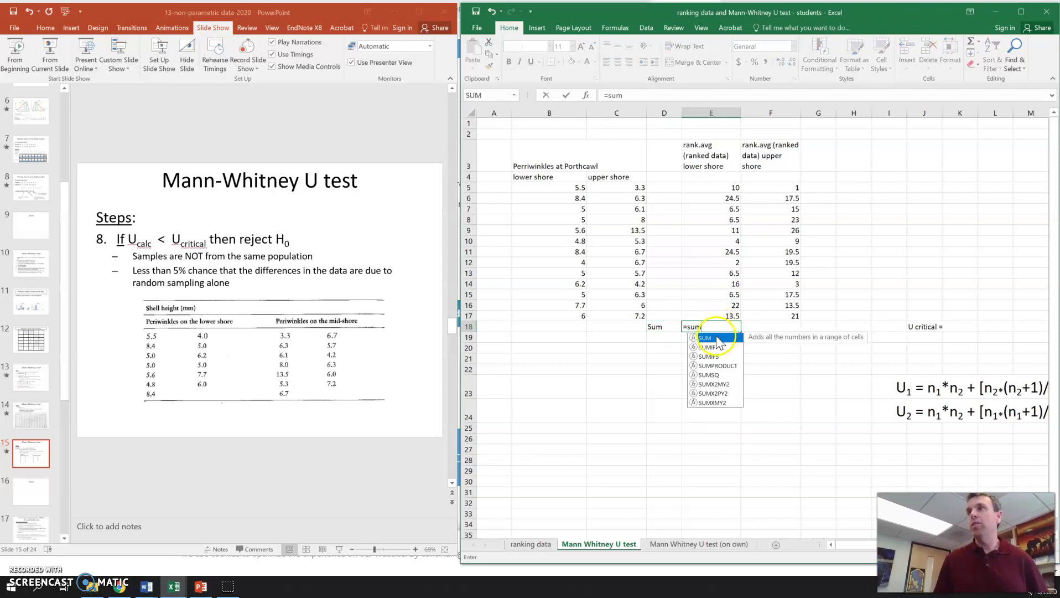
key("Tab")
left_click_drag(728, 188, 790, 326)
key("Return")
left_click(736, 329)
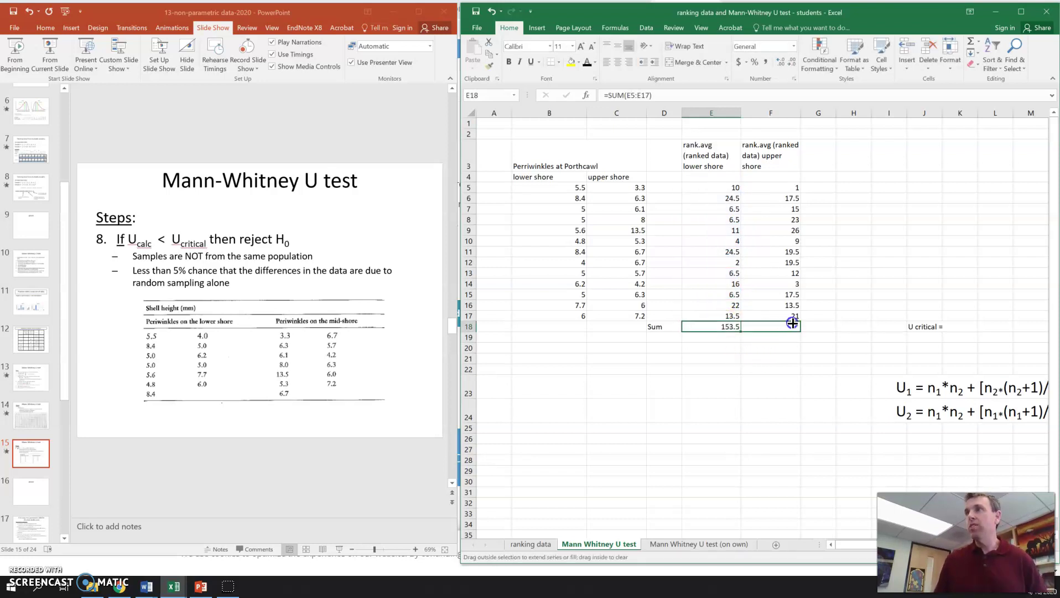
left_click(765, 371)
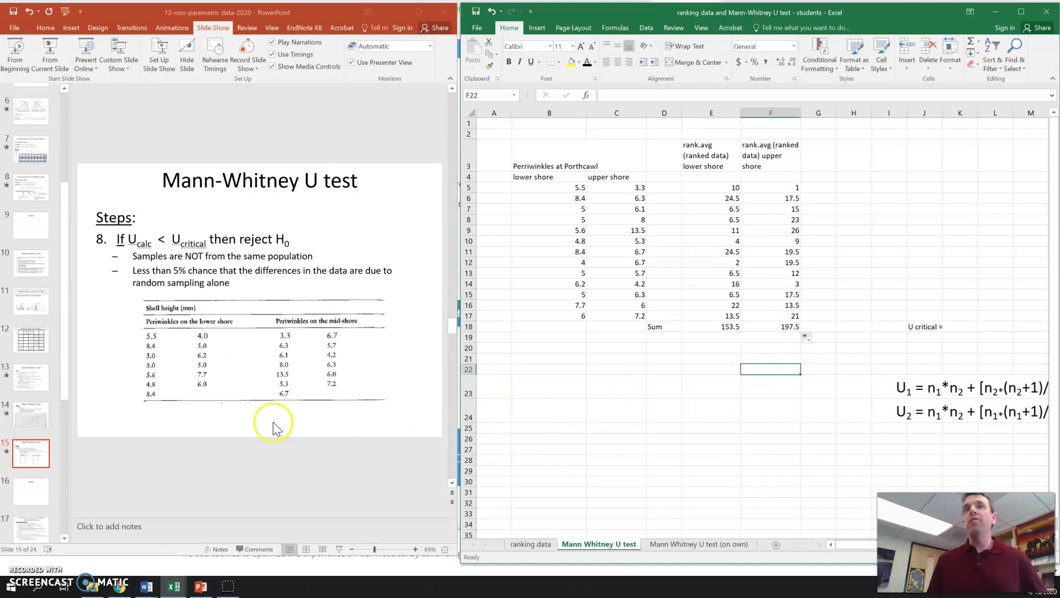
- Bring up slide 13 with the test steps in PowerPoint, and label worksheet cells E20 as "R1" and F20 as "R2"
left_click(31, 382)
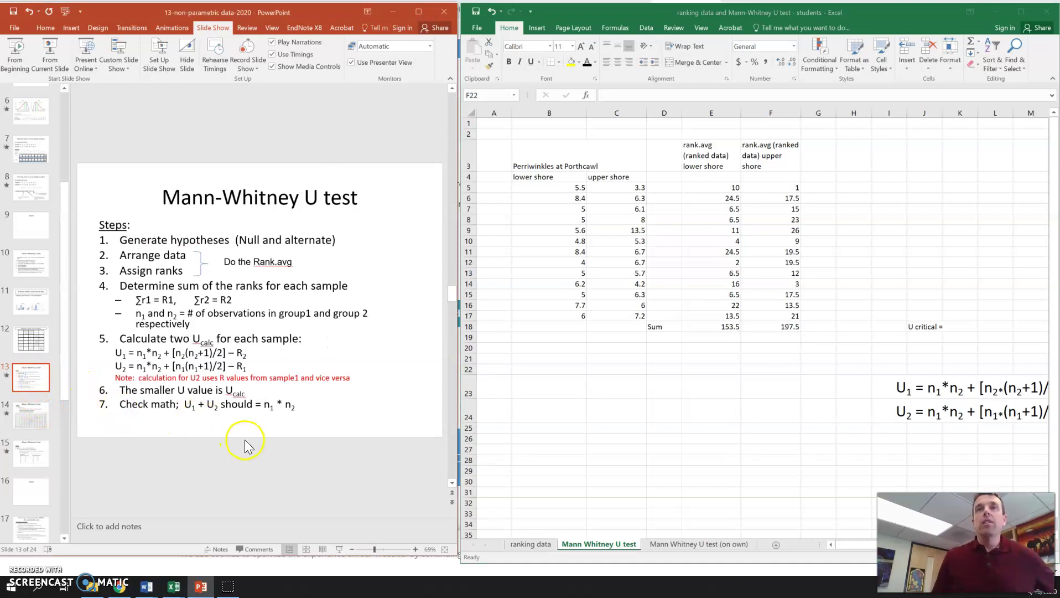
left_click(728, 347)
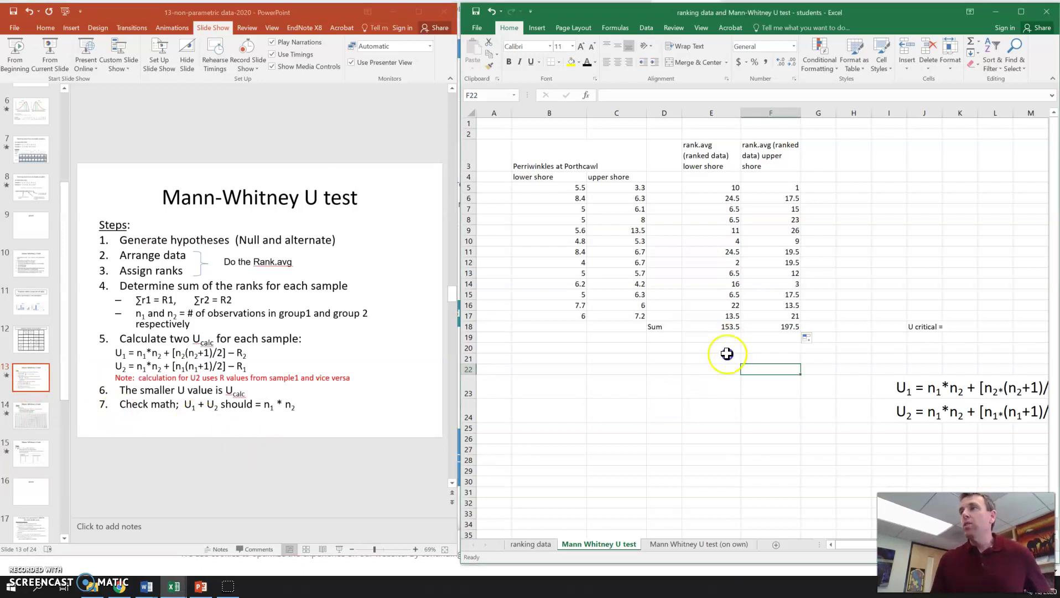
type("R1")
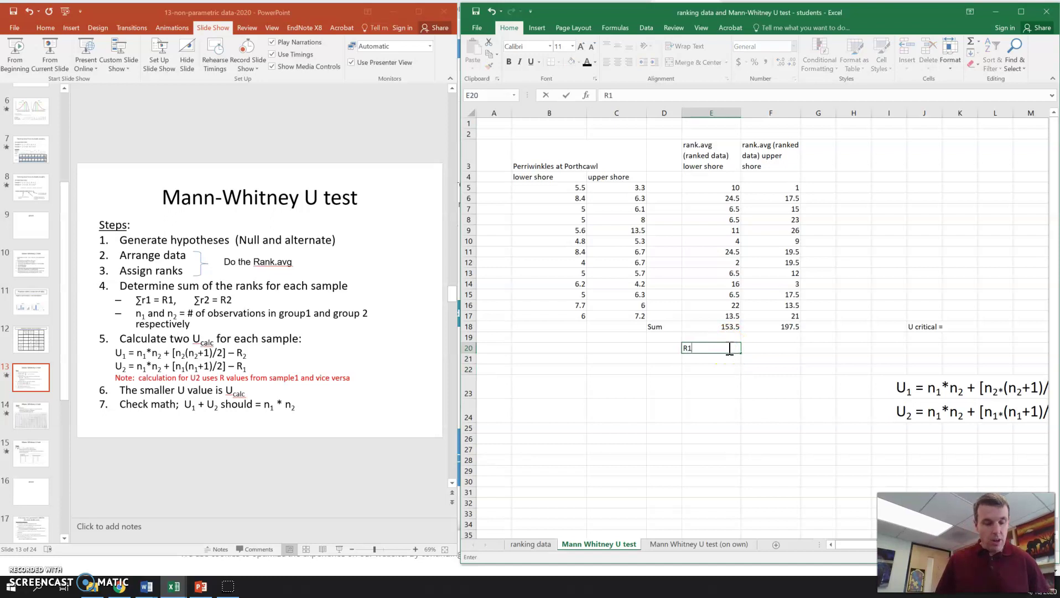
left_click(780, 348)
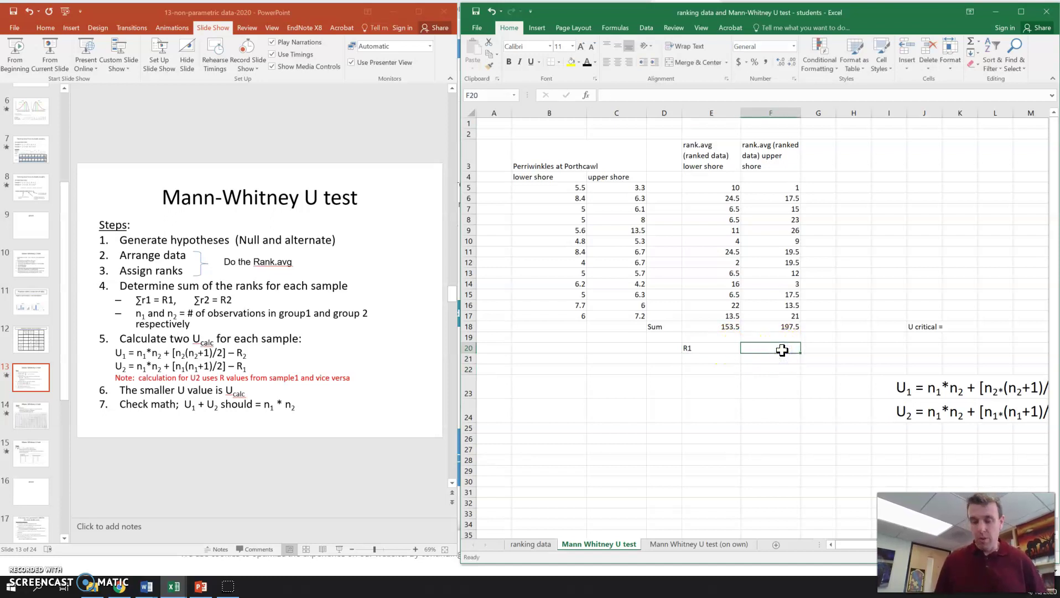
type("R2")
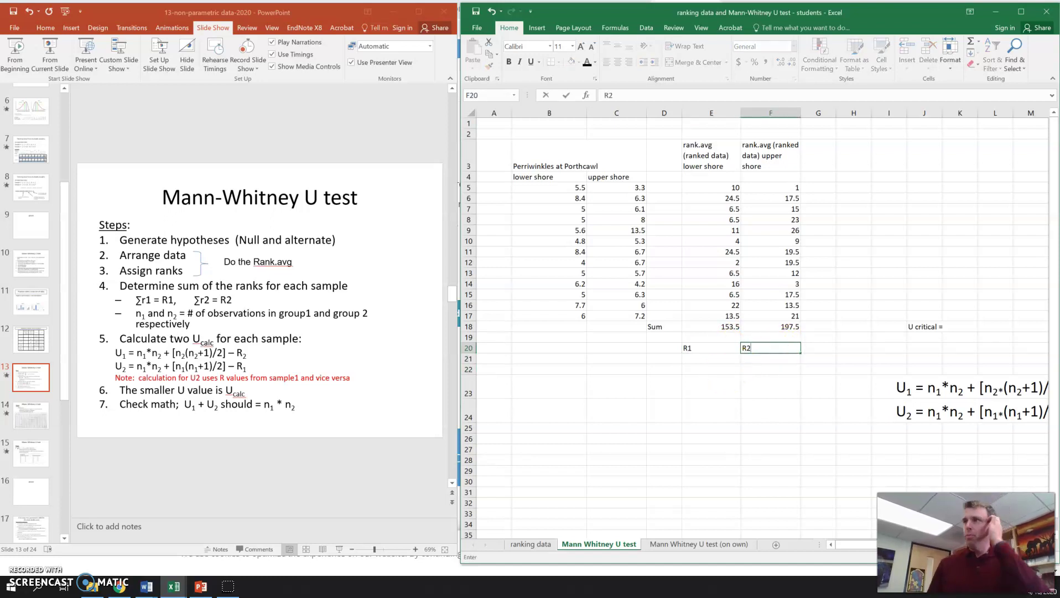
left_click(723, 372)
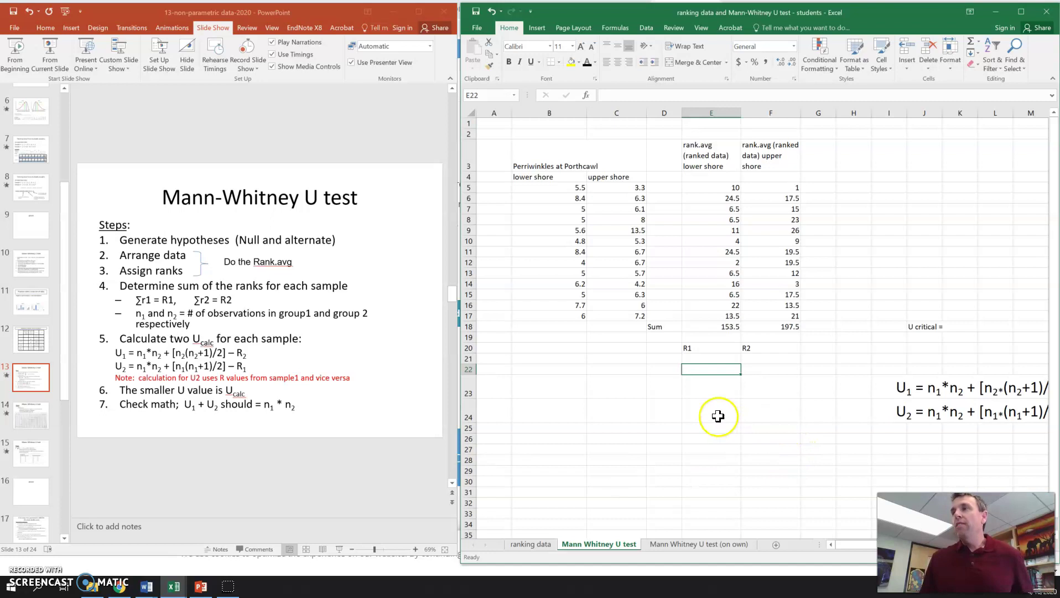
- Count the lower-shore observations and record the sample size in E23 as "N1 = 13"
left_click(701, 384)
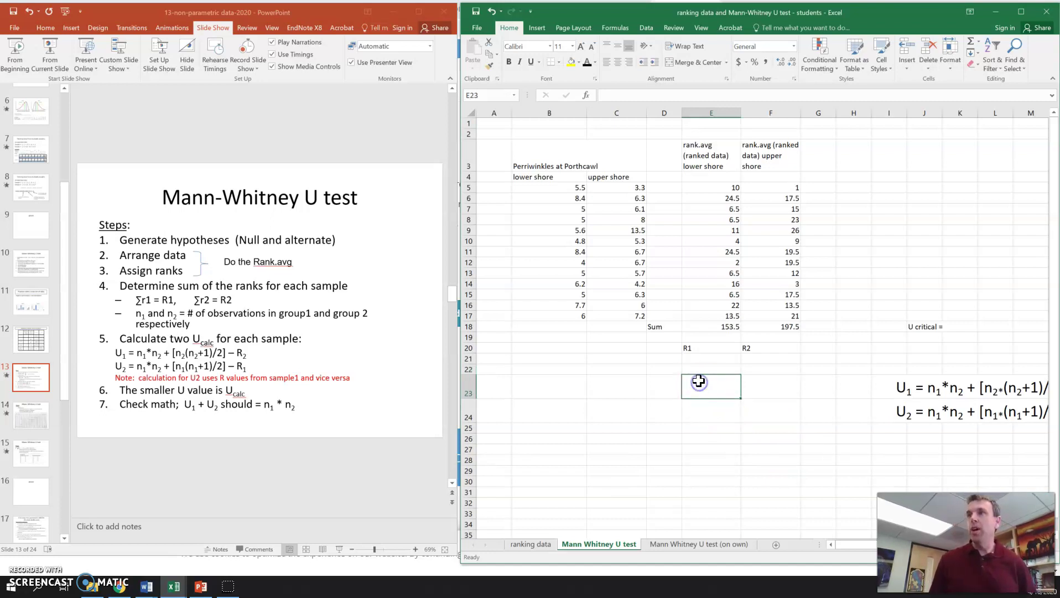
type("N1 =")
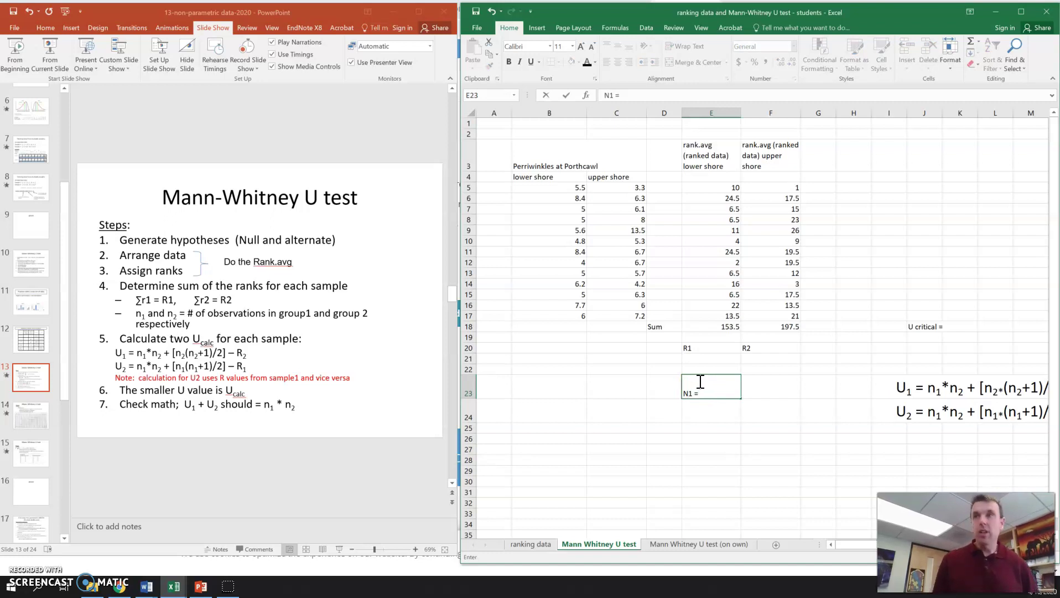
left_click(733, 316)
left_click(732, 305)
left_click(732, 295)
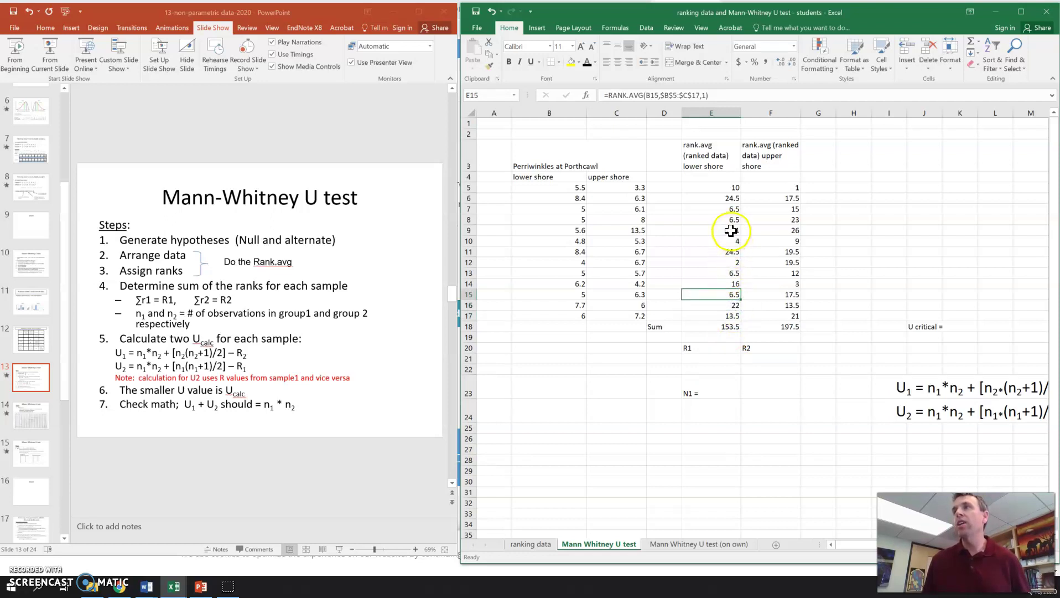
left_click(713, 394)
left_click(639, 96)
type("13")
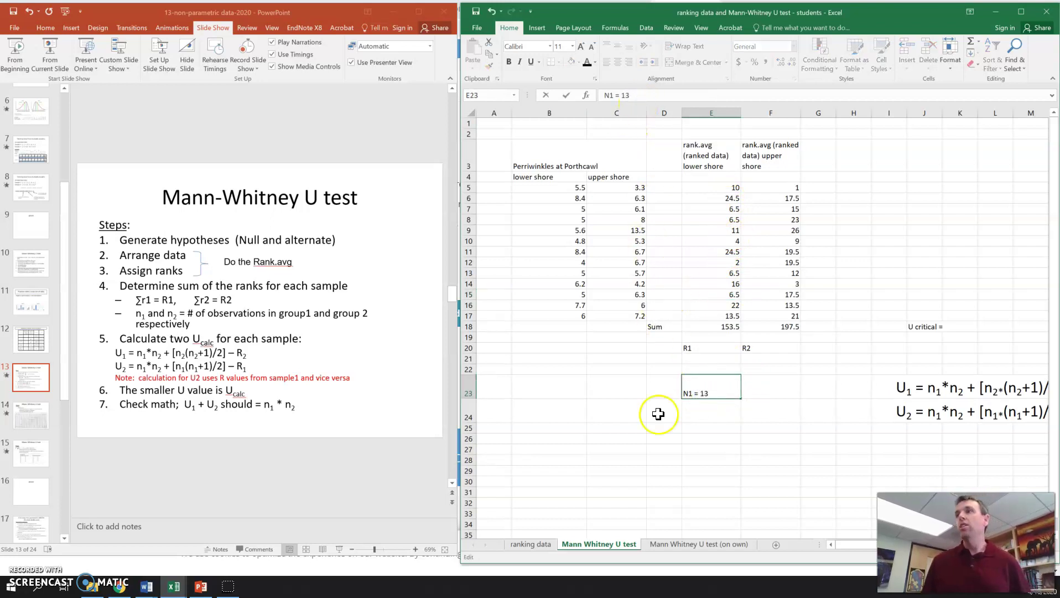
- Record the second sample size in E24 as "N2 = 13"
left_click(696, 410)
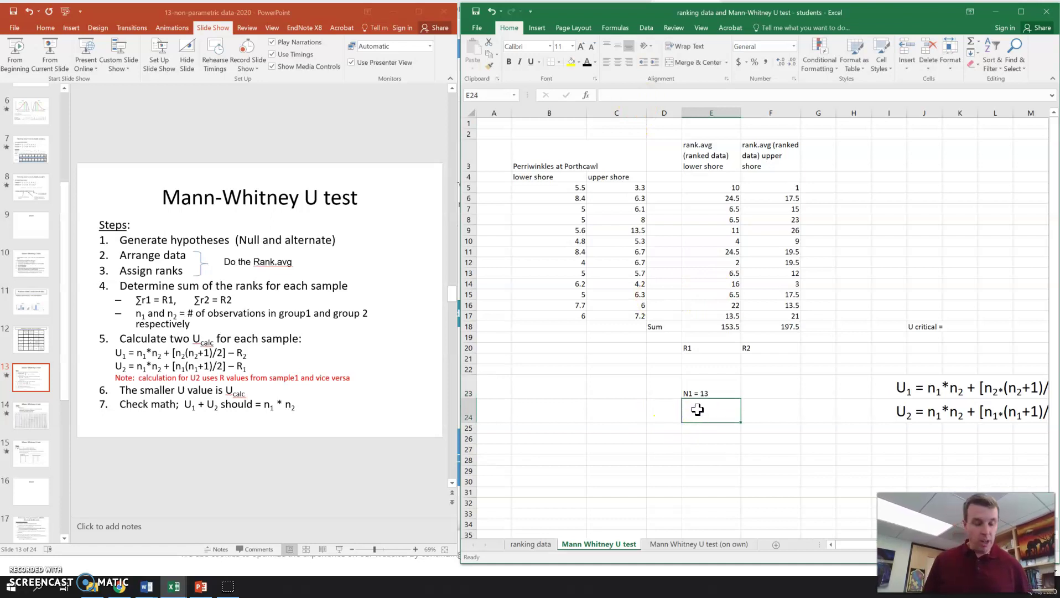
type("N2 = 13")
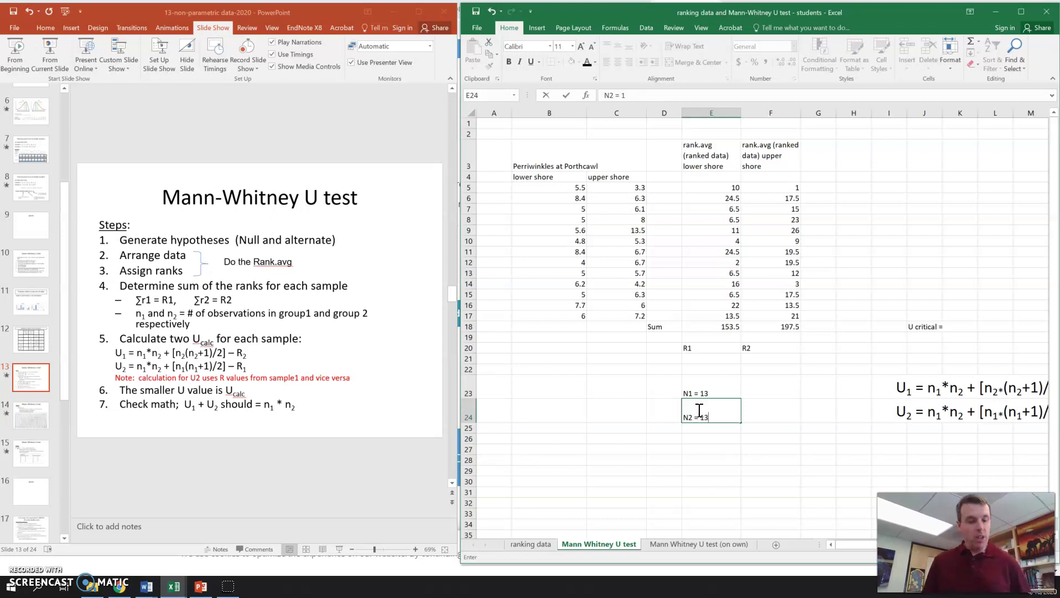
left_click(711, 460)
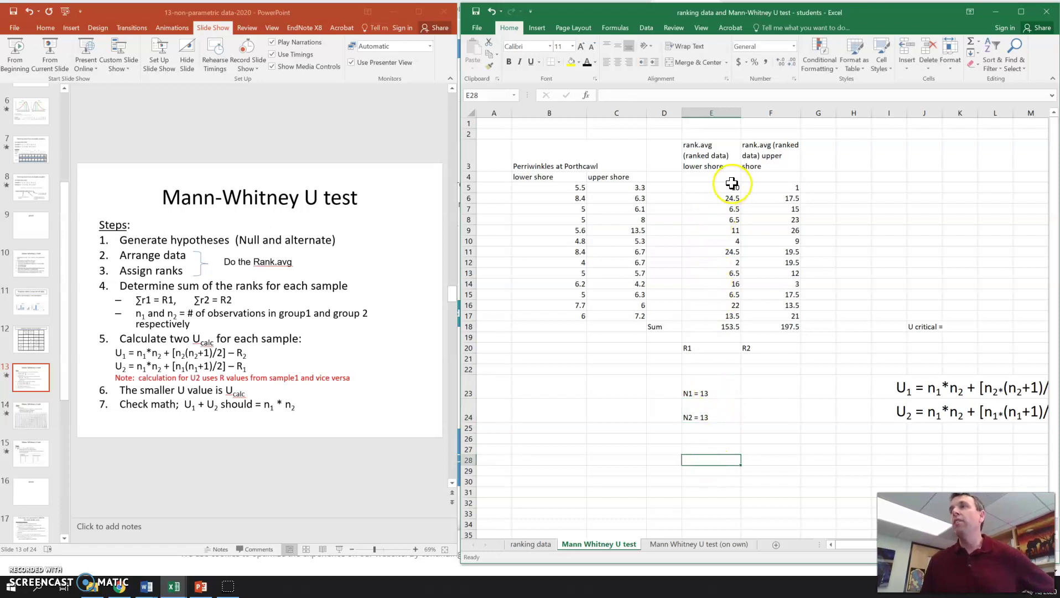
- Check the number of observations in the lower-shore ranks E5:E17 and the upper-shore ranks F5:F17
left_click_drag(731, 186, 733, 315)
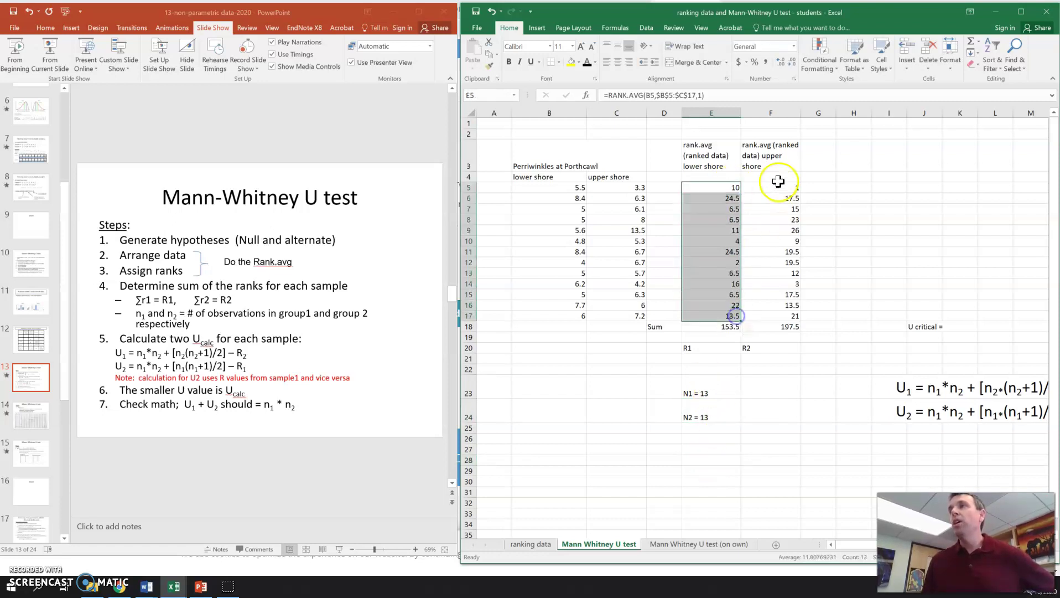
left_click_drag(783, 187, 781, 315)
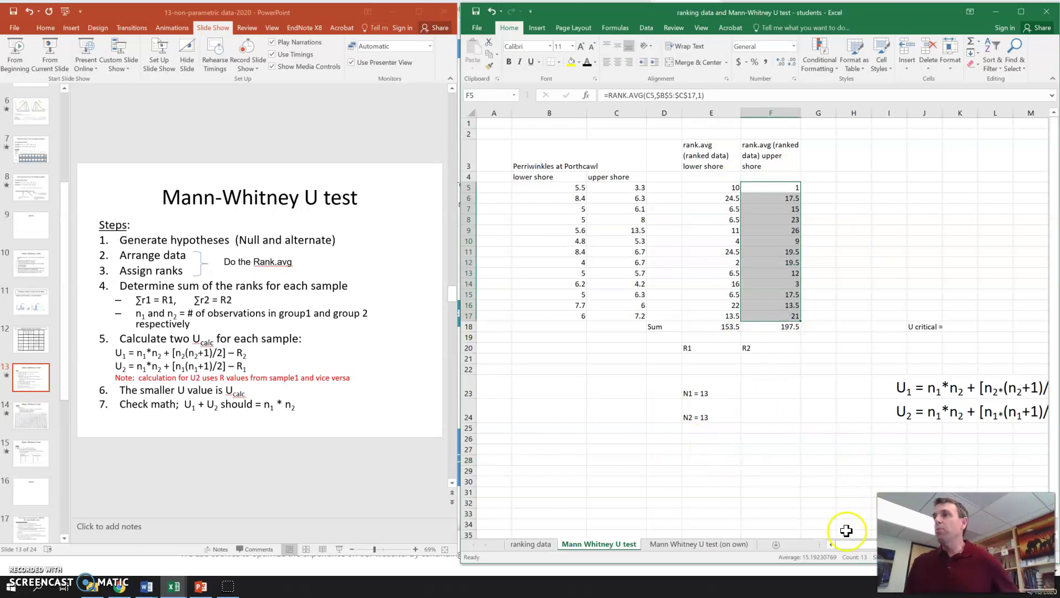
left_click_drag(849, 549, 872, 550)
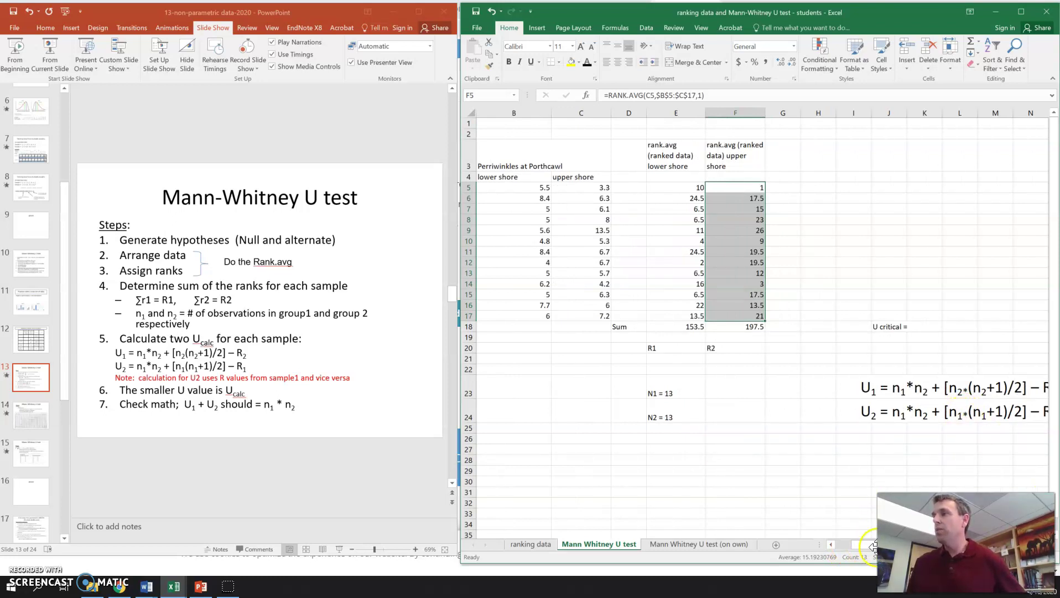
- Label cell E26 as "N1*N2" and calculate the product in F26 with =13*13
left_click(670, 443)
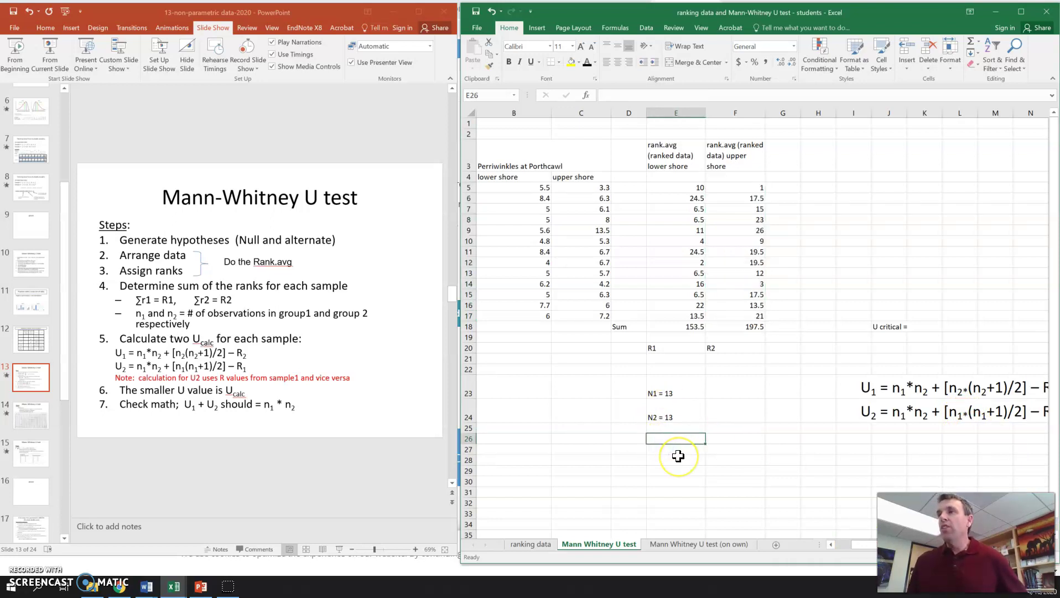
type("N")
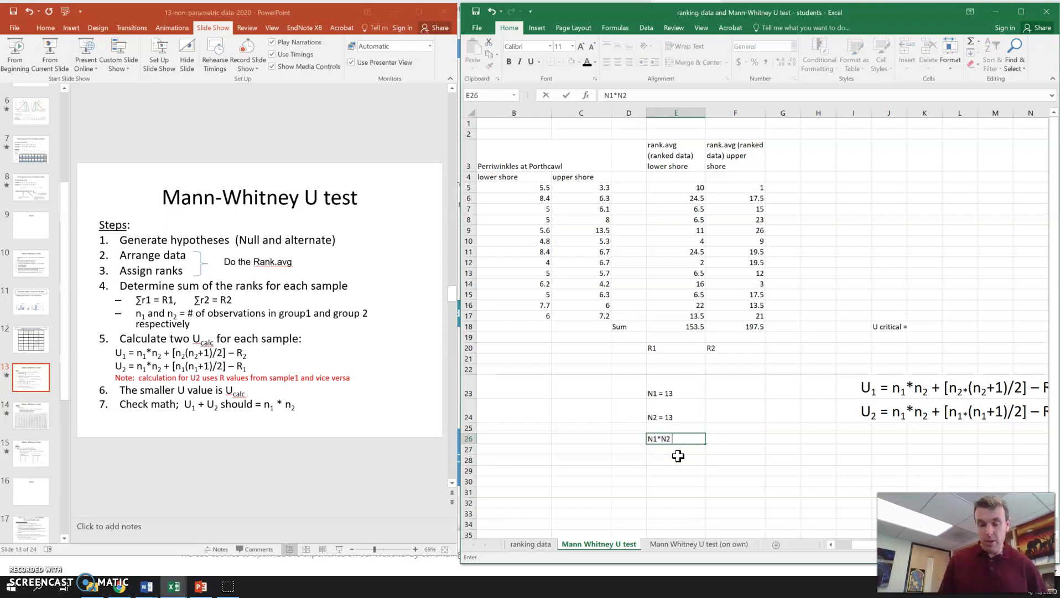
type("1*N2")
left_click(719, 438)
type("13")
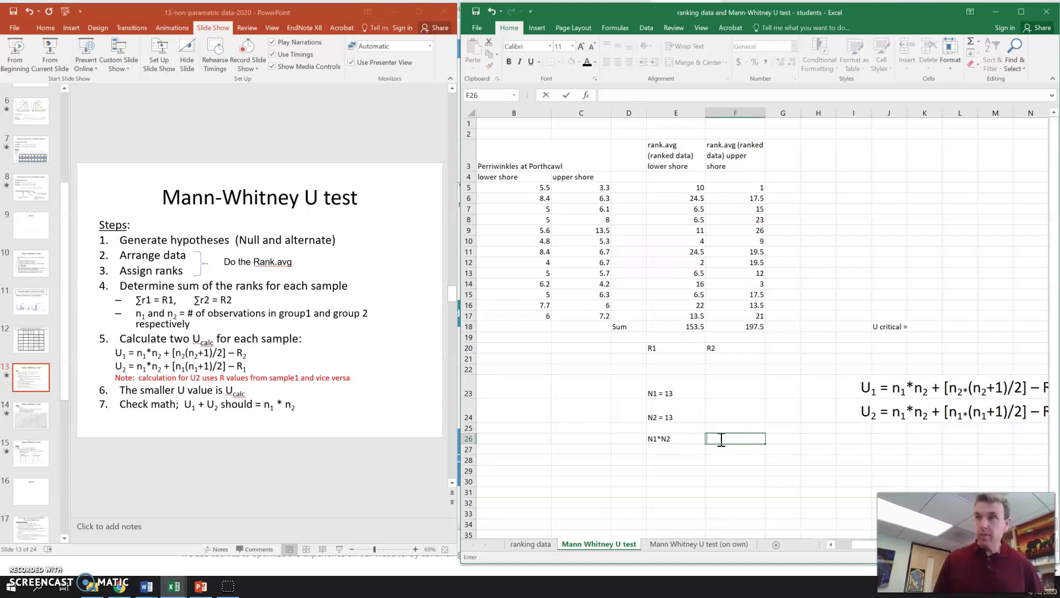
type("=13*13")
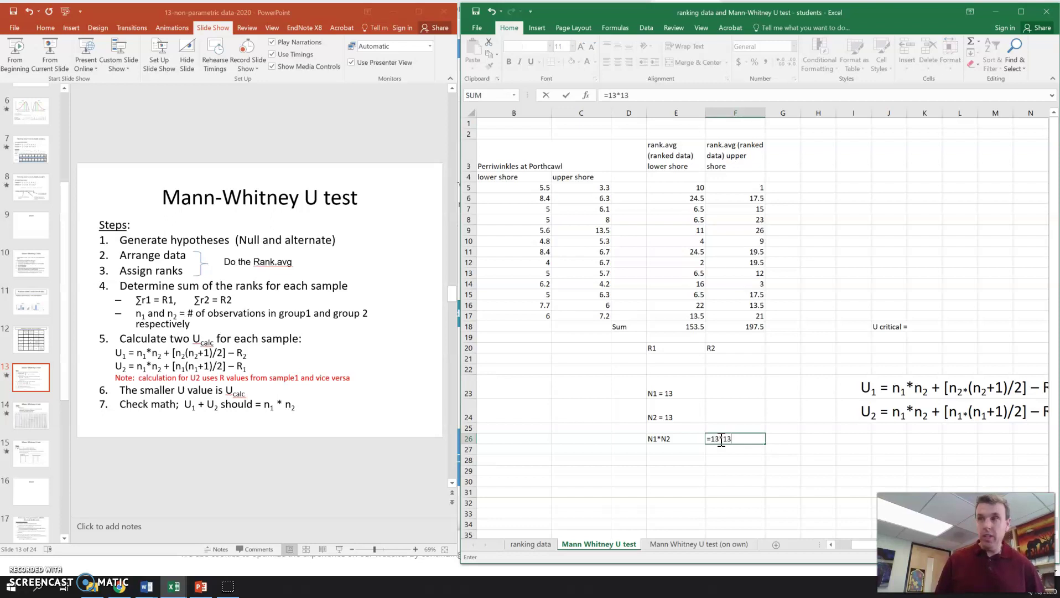
key("Return")
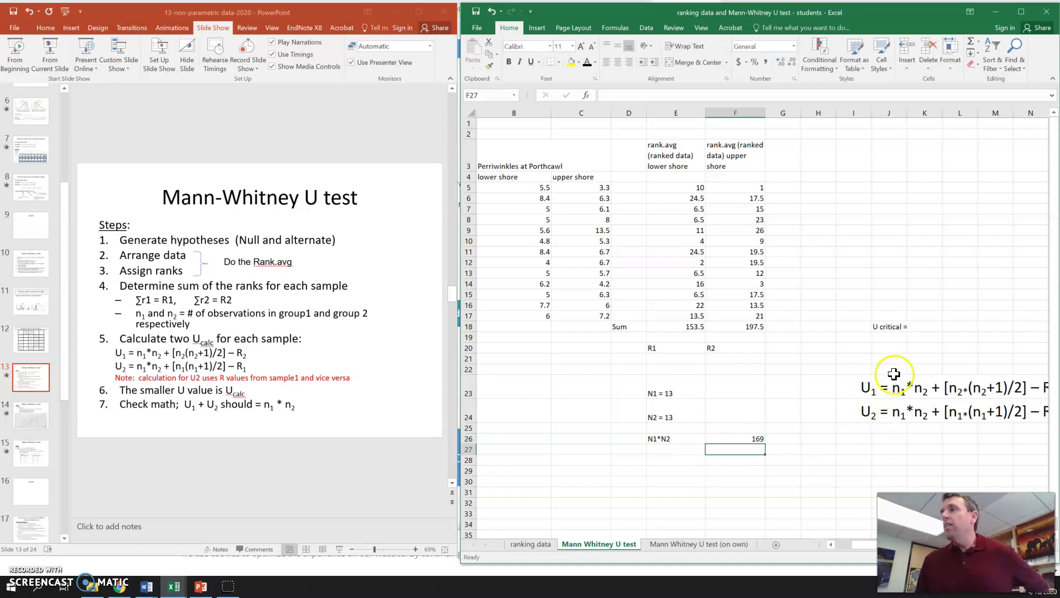
- Label cell E27 as "N2*(N2+1)/2" for the second term of the U formula
left_click(649, 450)
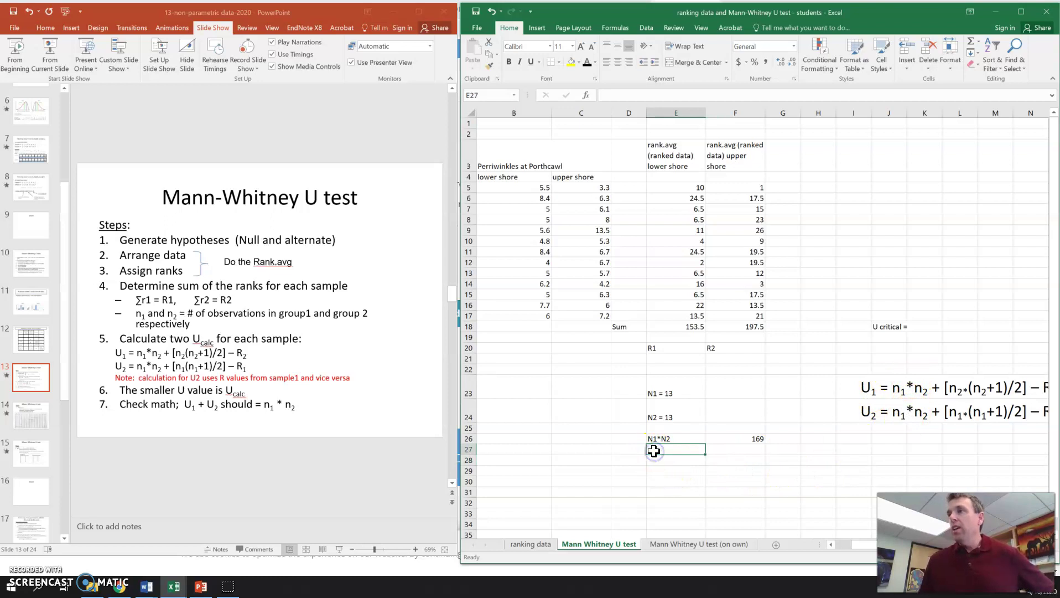
type("N1*N2")
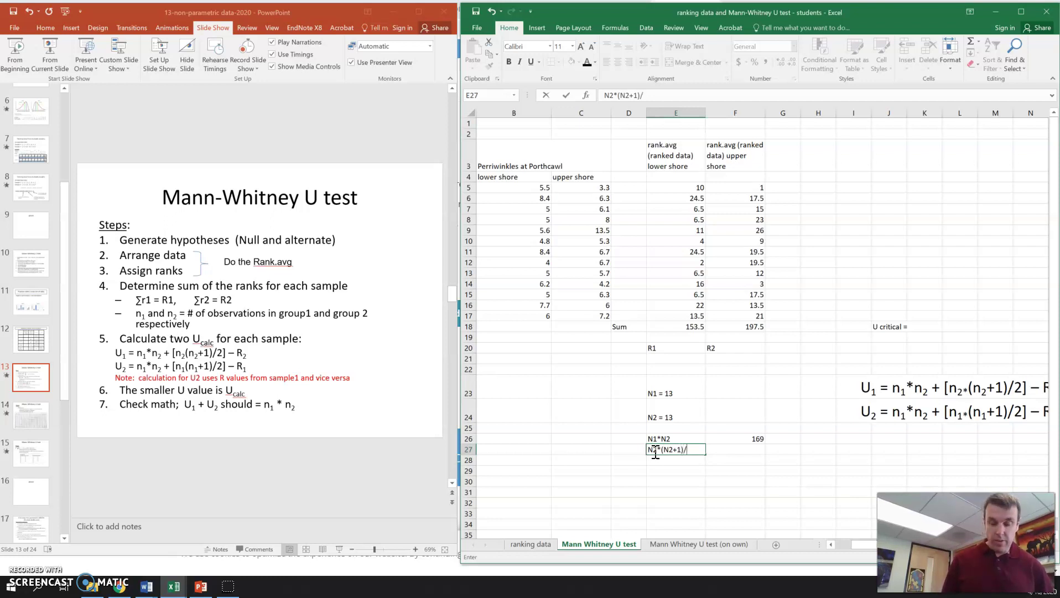
left_click(675, 479)
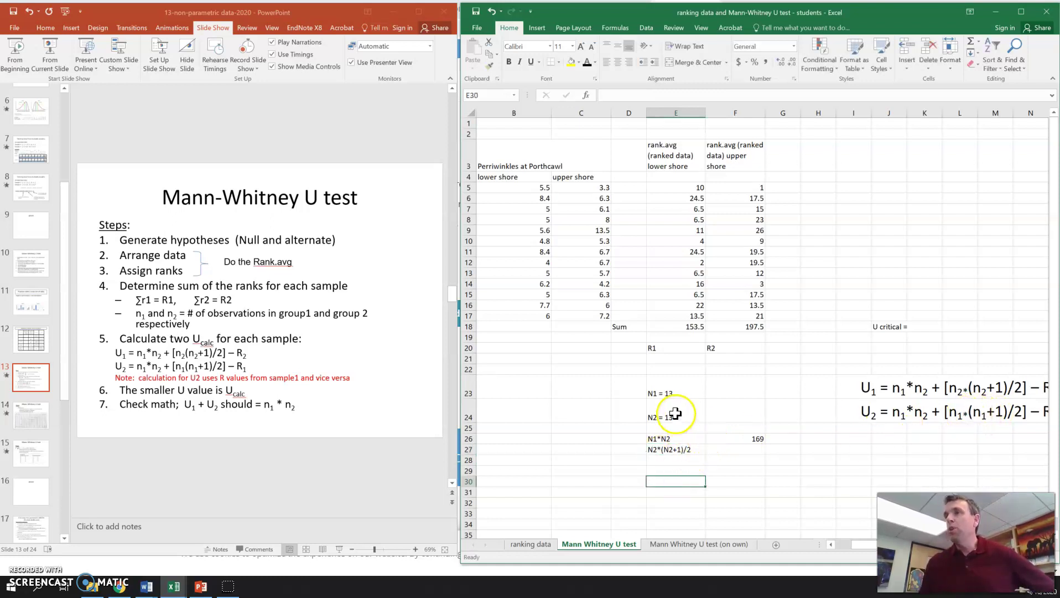
left_click(678, 450)
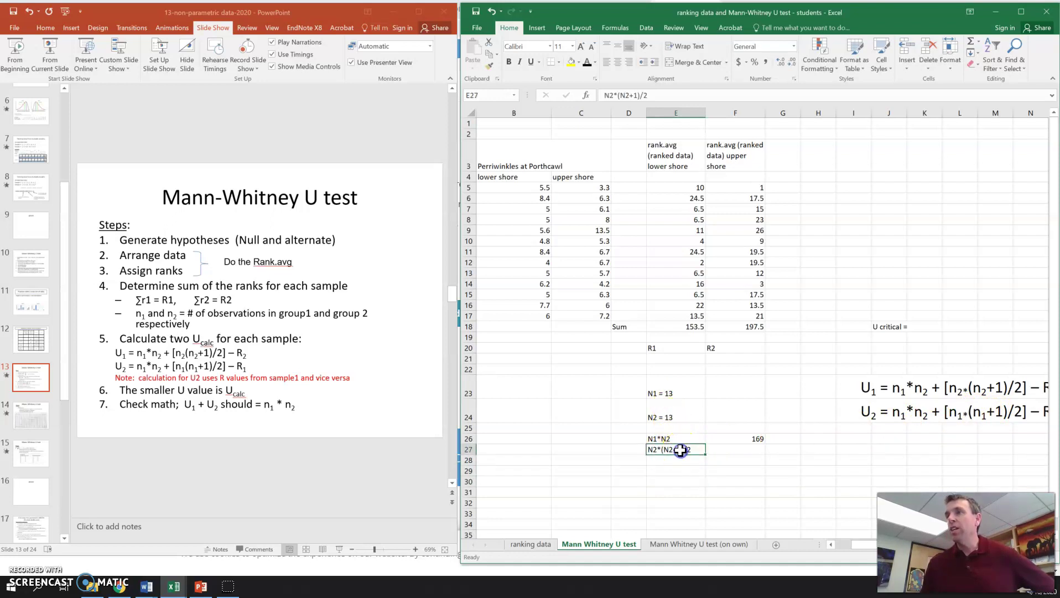
- Calculate the N2 term in F27 with the formula =(13*14)/2
left_click(740, 449)
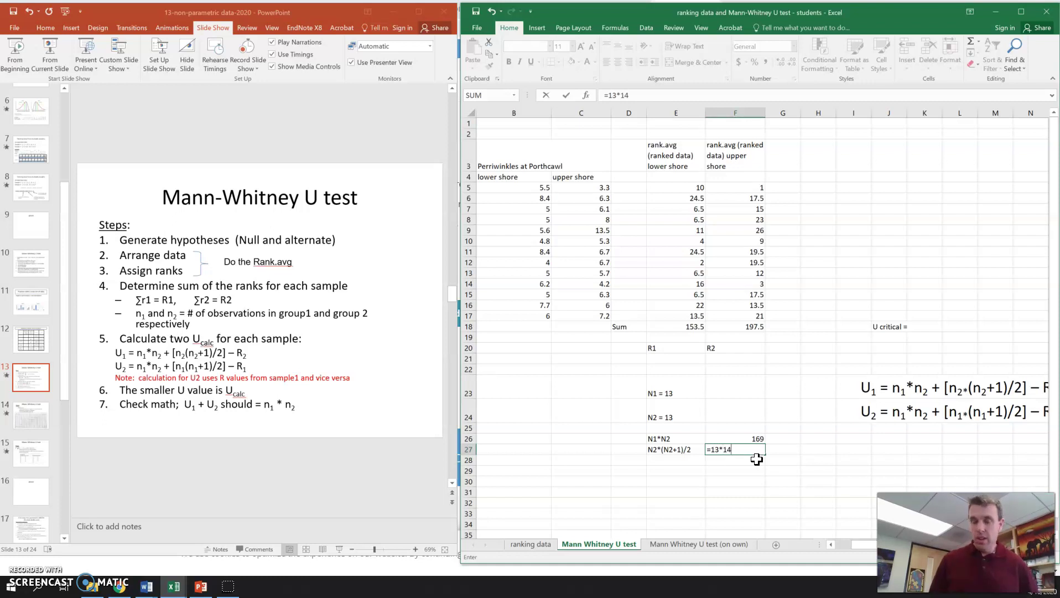
left_click(714, 450)
type("(")
left_click(729, 450)
type("/")
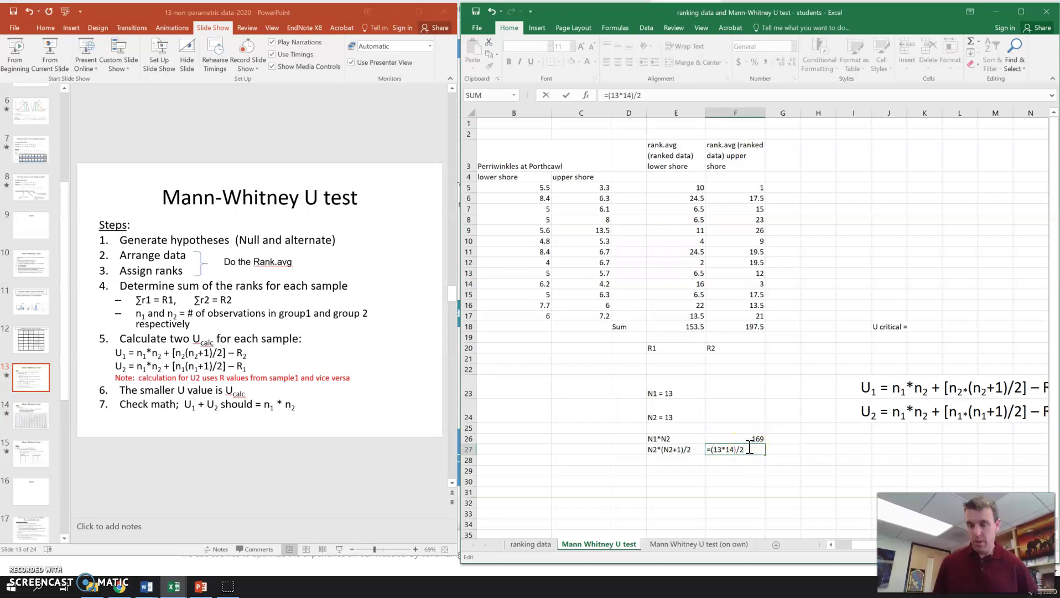
type("2")
key("Return")
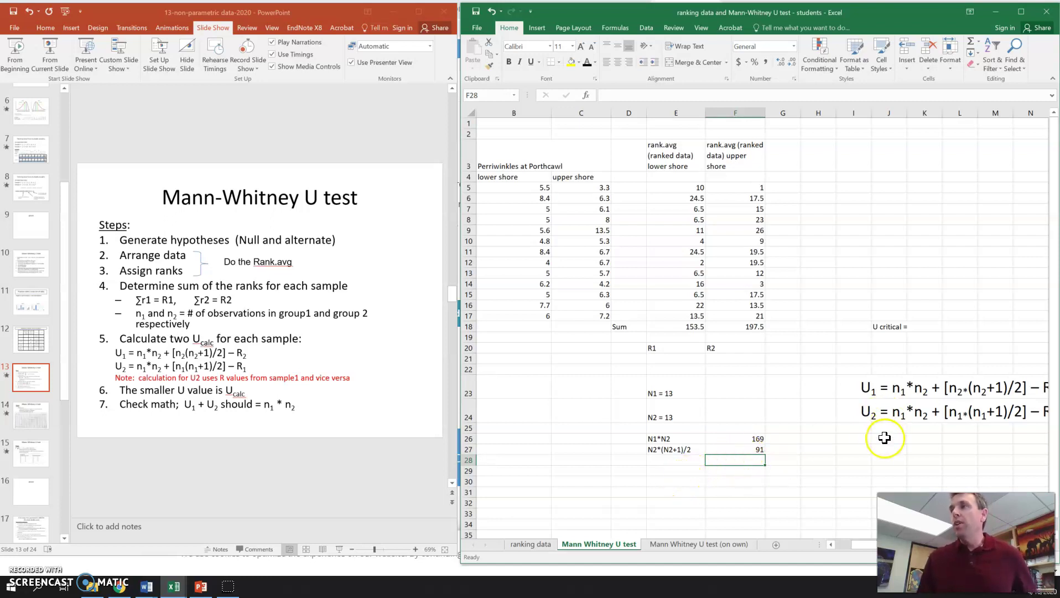
- Label cell I27 as "U1" and calculate its value in J27 with =169+91-197.5
left_click(870, 449)
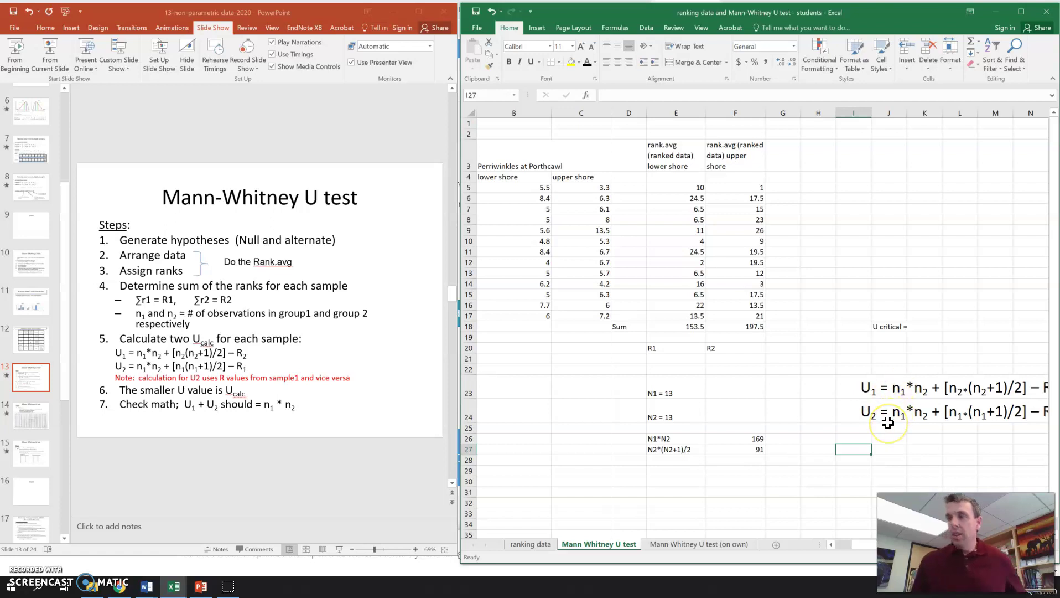
type("U1")
left_click(889, 448)
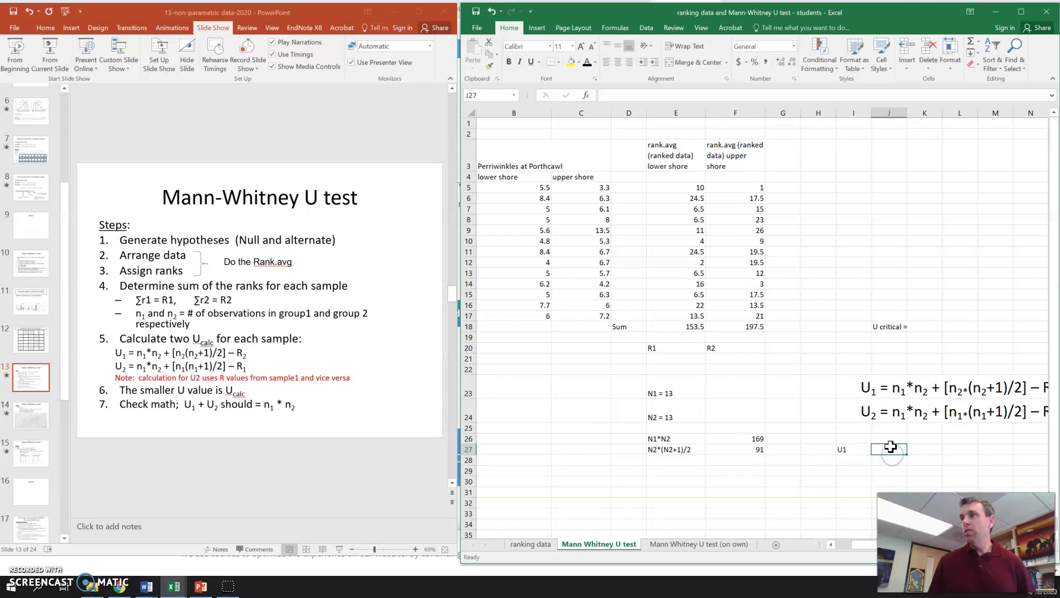
type("=169+91")
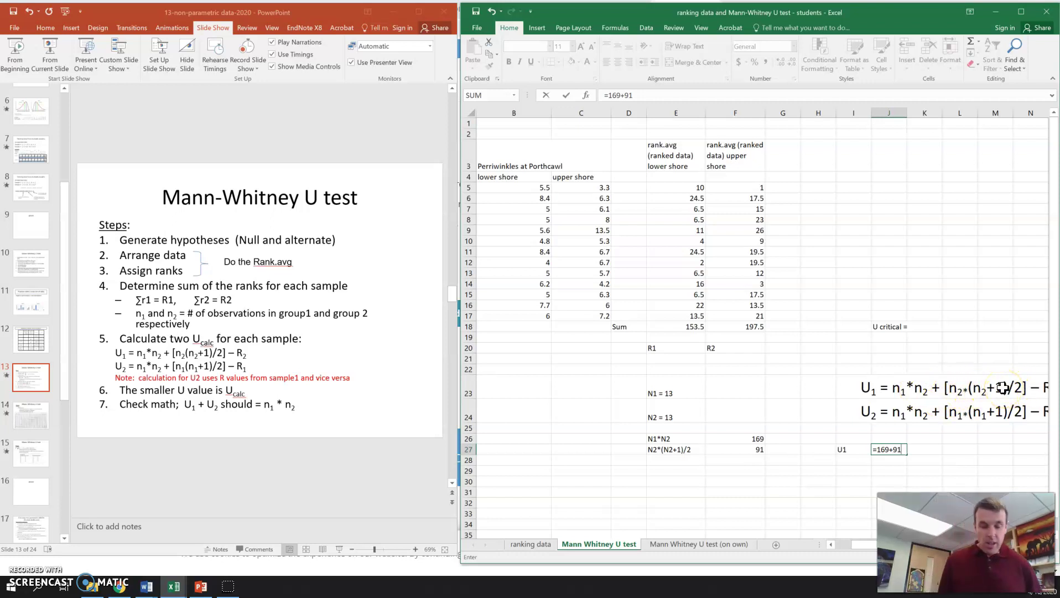
type("-")
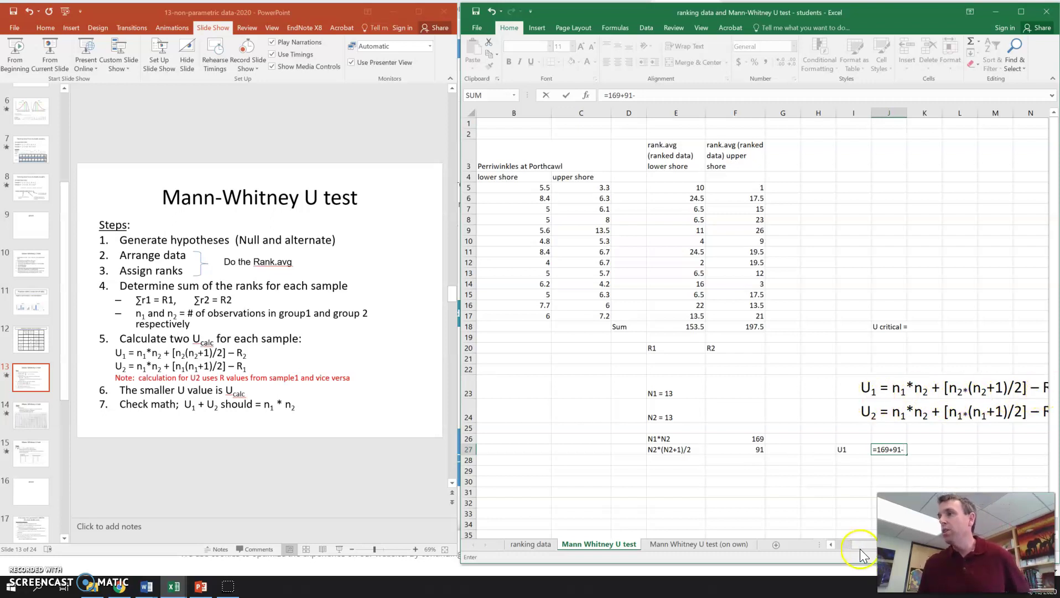
left_click_drag(880, 555, 877, 515)
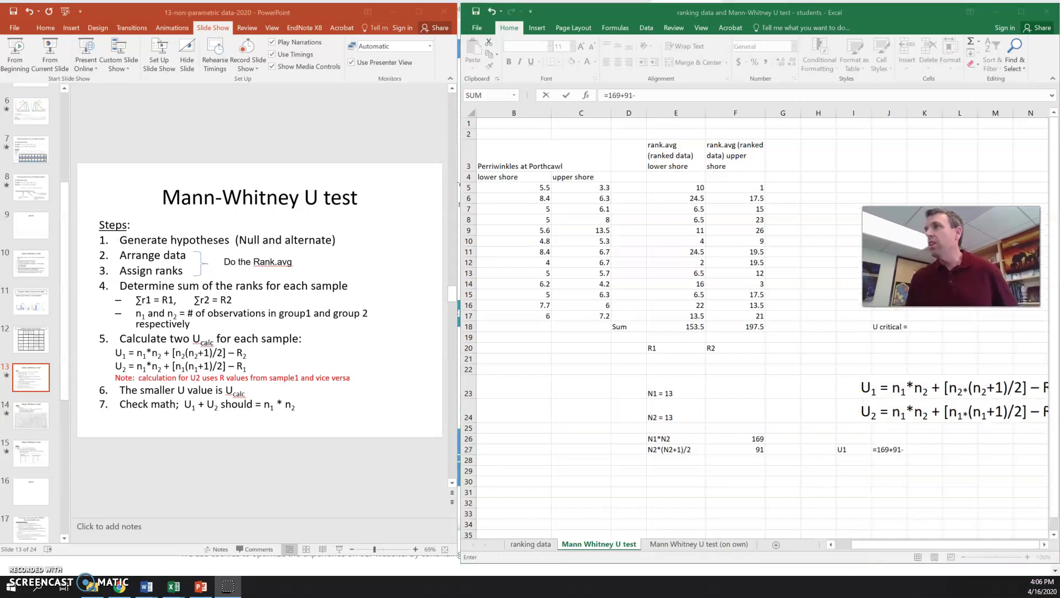
left_click(1045, 545)
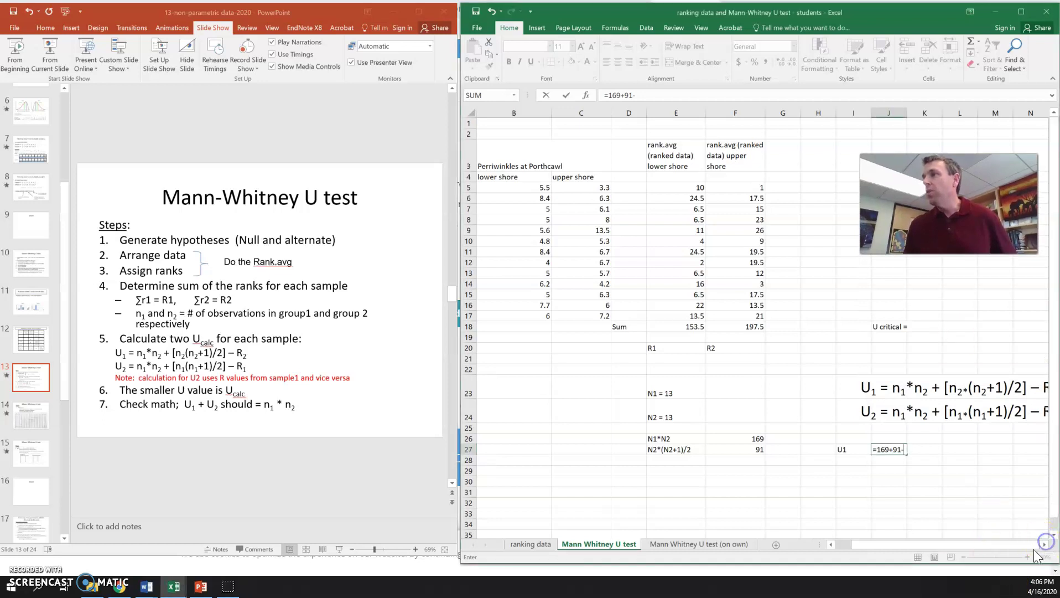
left_click(1045, 545)
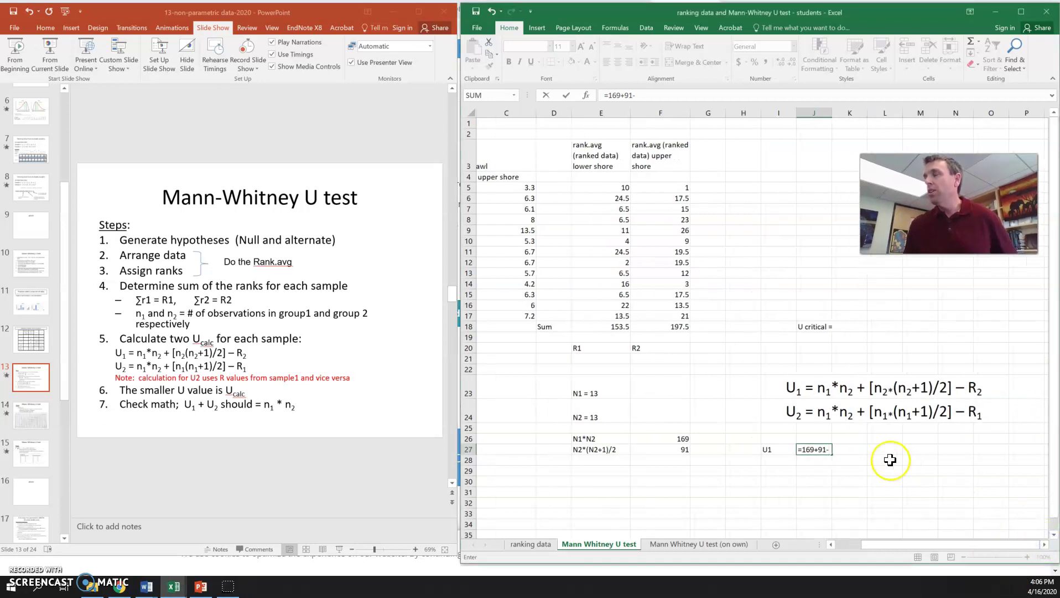
left_click(642, 95)
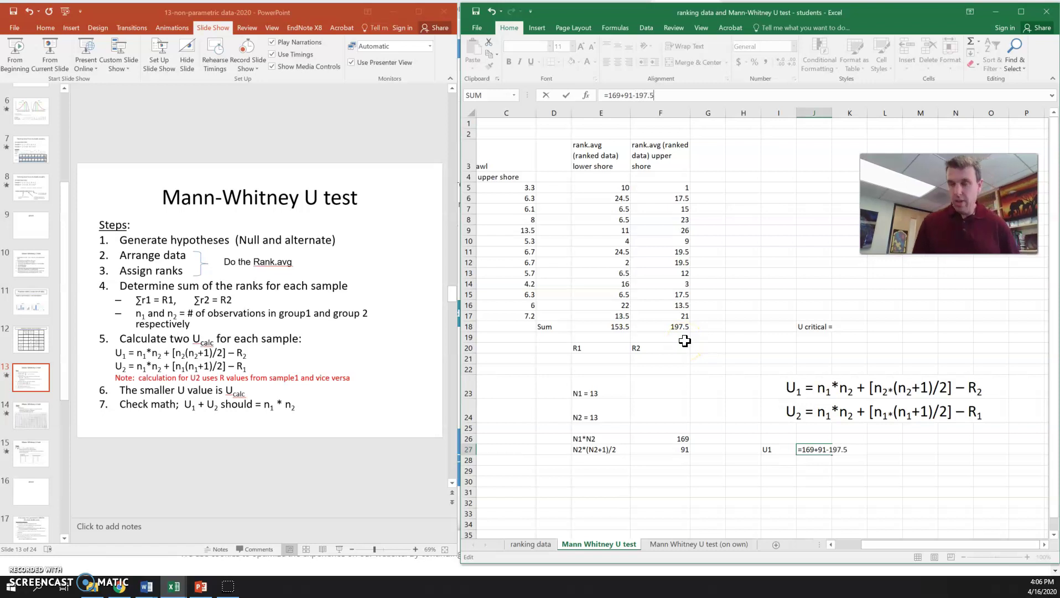
key("Return")
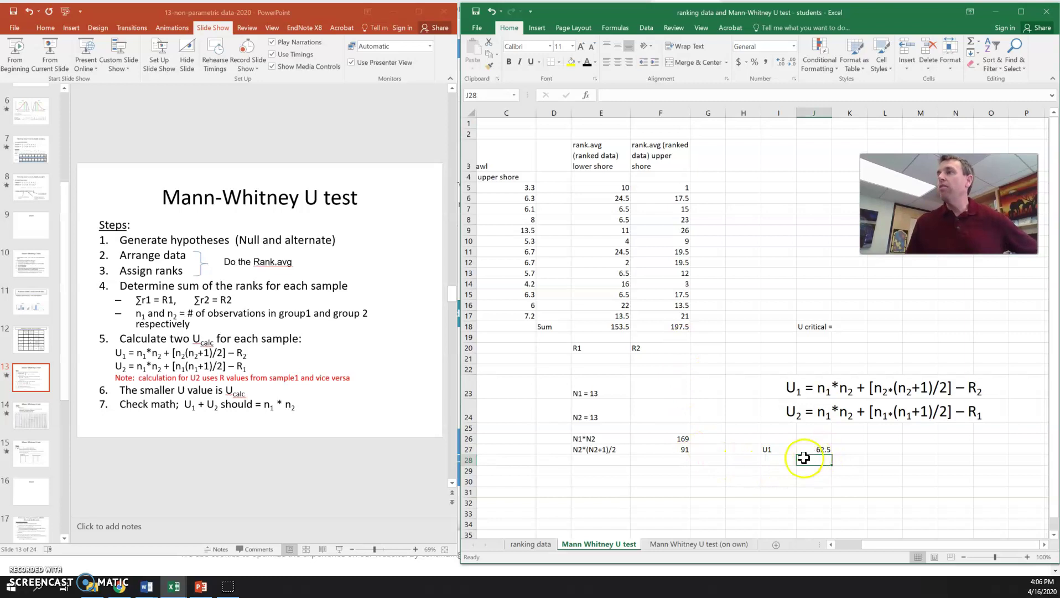
- Label cell I28 as "U2" and calculate its value in J28 with =169+91-E18
left_click(777, 458)
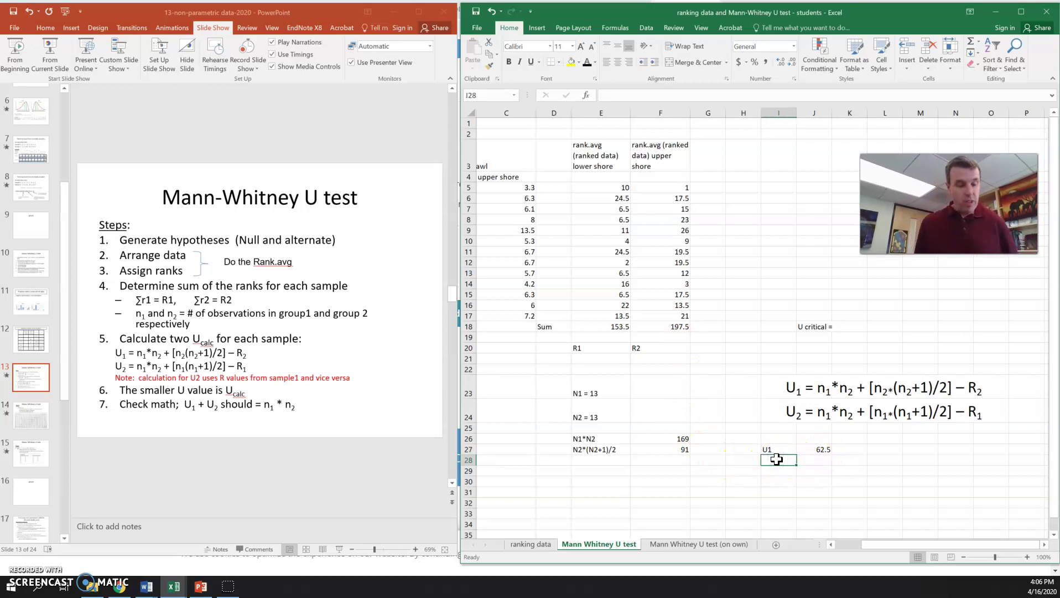
type("U1")
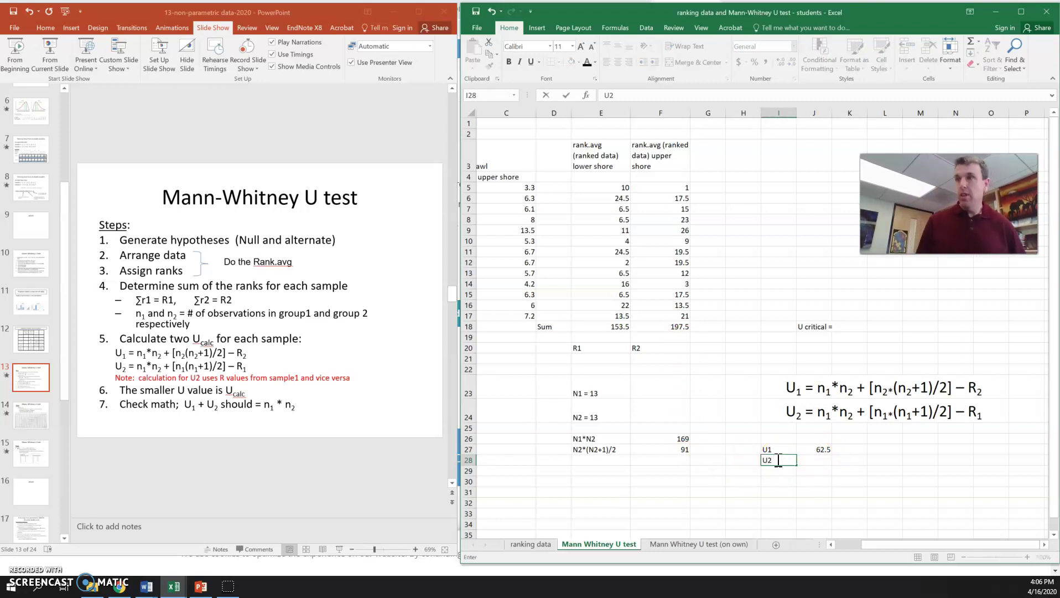
left_click(816, 459)
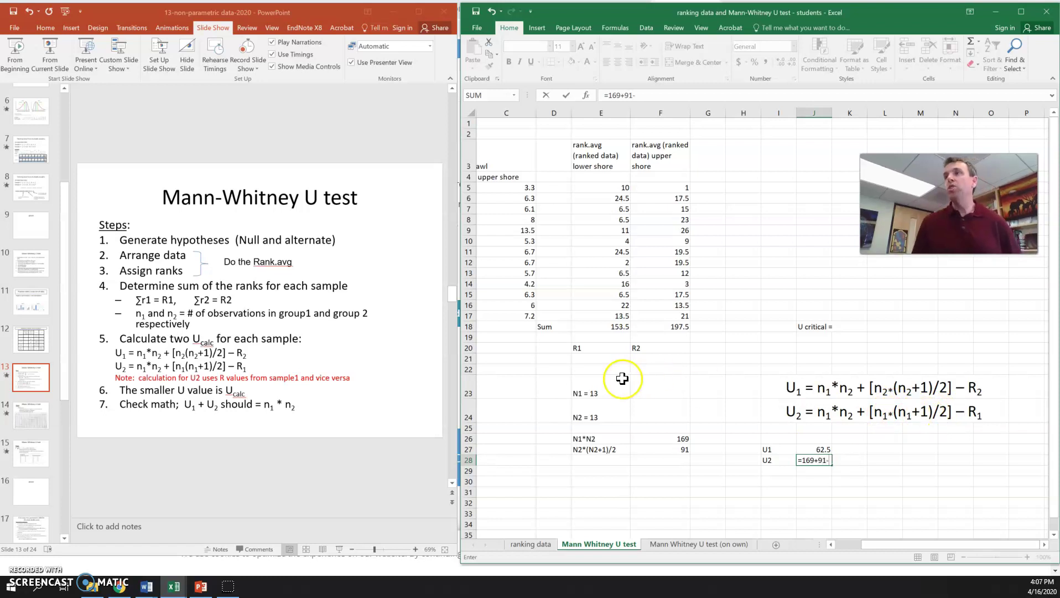
left_click(624, 329)
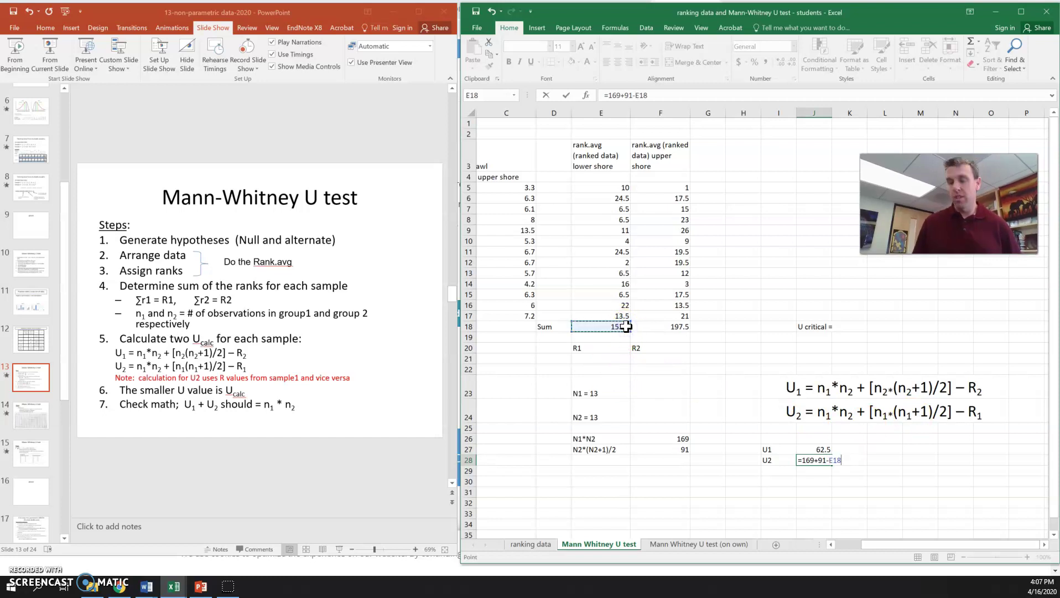
key("Return")
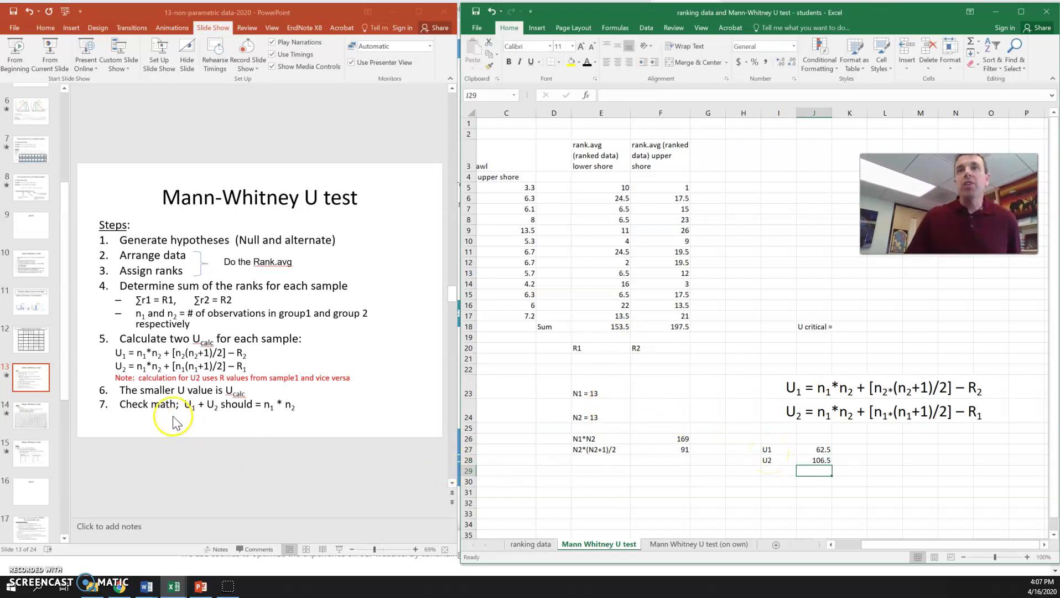
- Label cell L27 as "Ucalc" and make the smaller U value in J27 bold
left_click(872, 450)
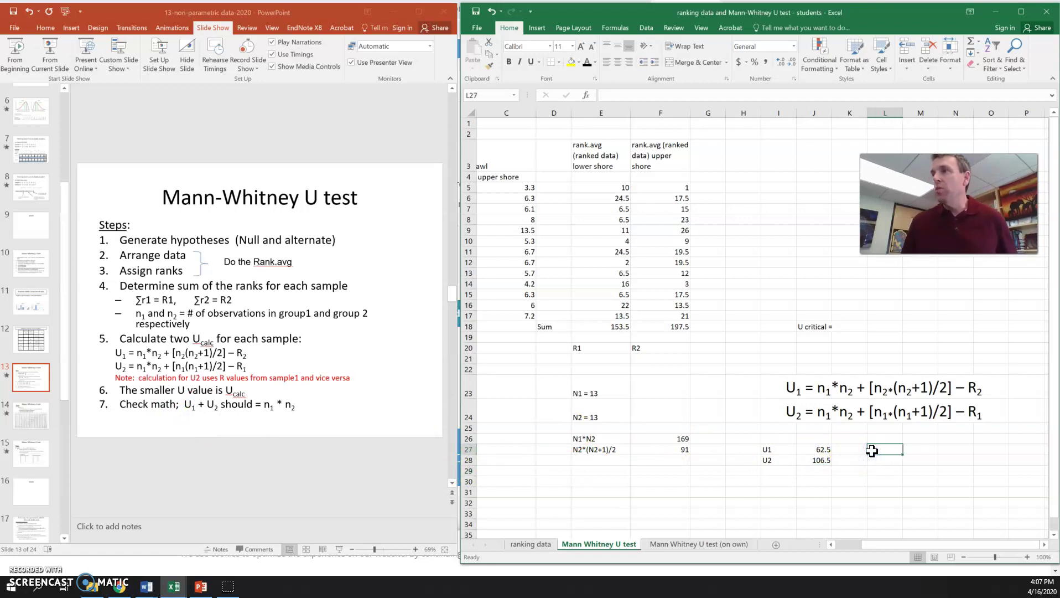
type("Ucalc")
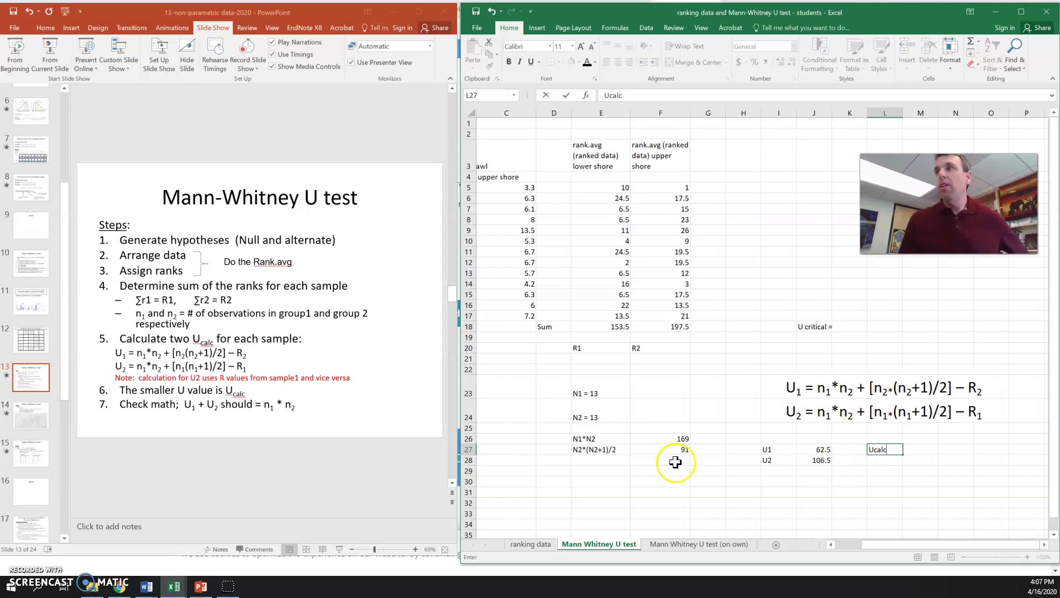
left_click(652, 499)
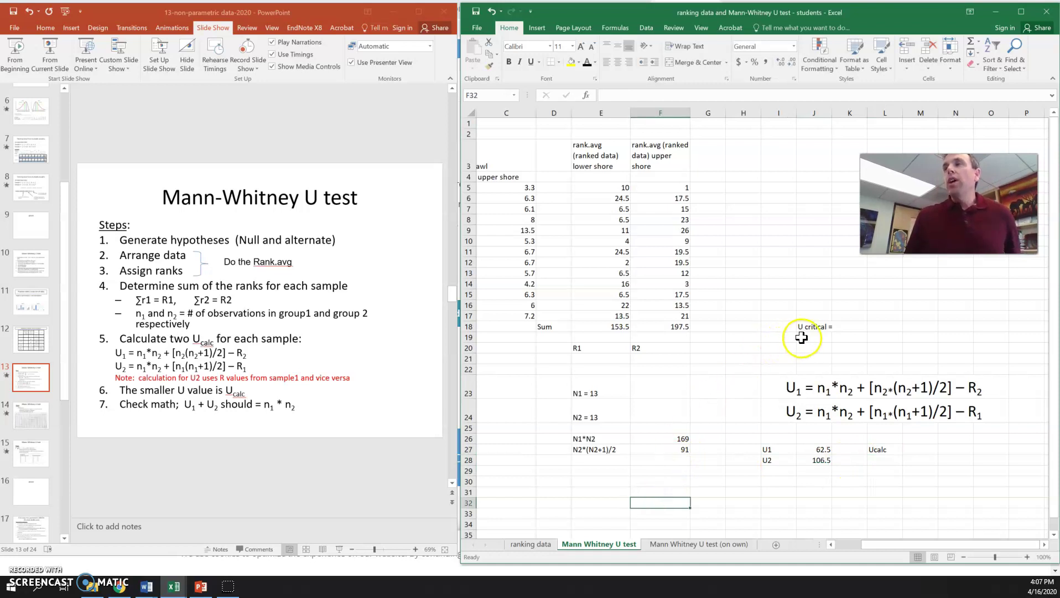
left_click(832, 451)
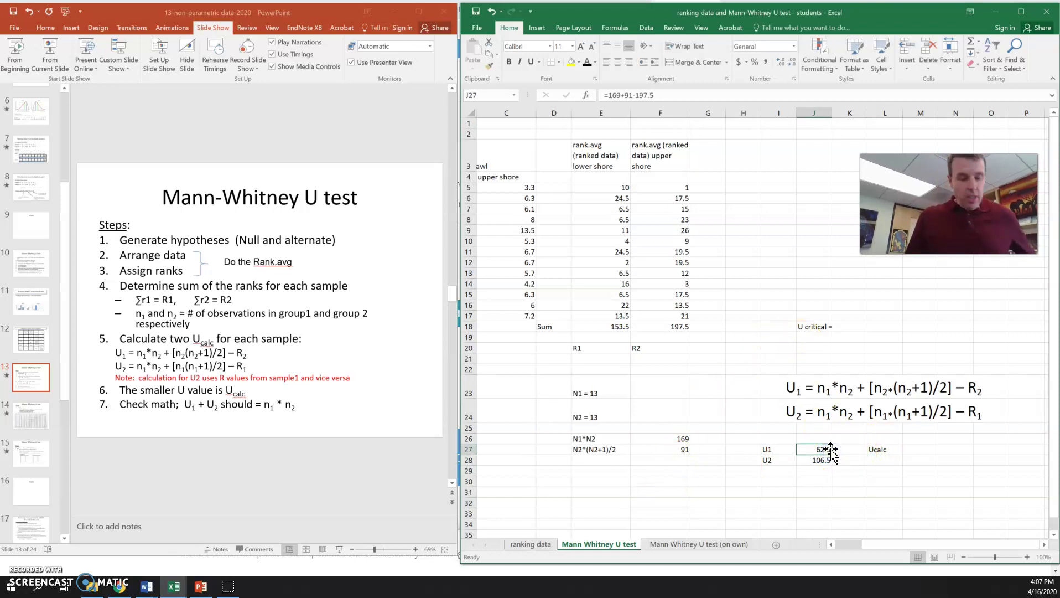
- Select the "U critical =" cell J18 and bring up slide 14 with the critical value table in PowerPoint
left_click(817, 327)
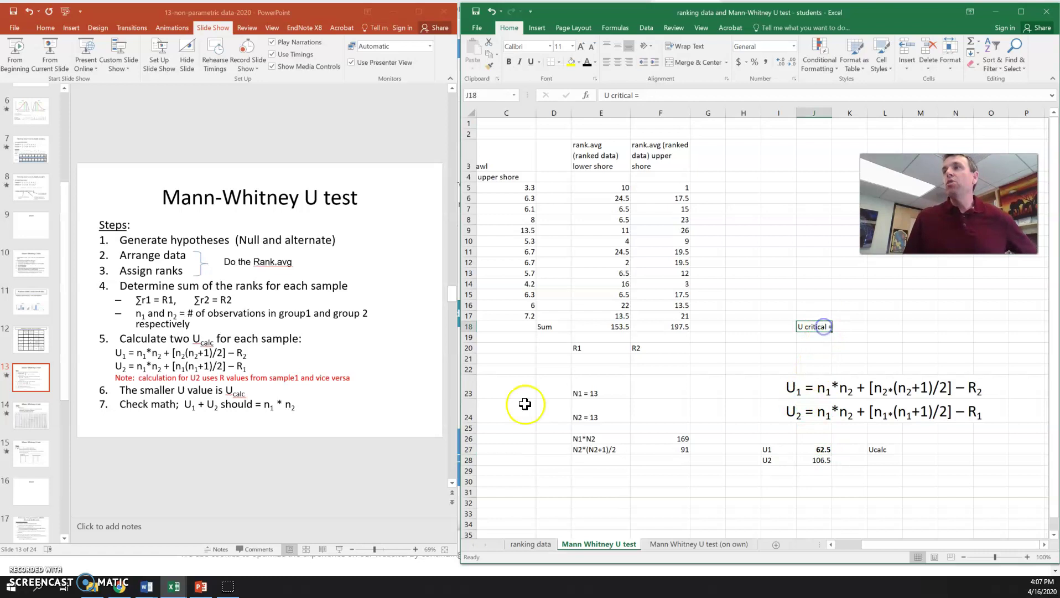
left_click(247, 397)
left_click(17, 420)
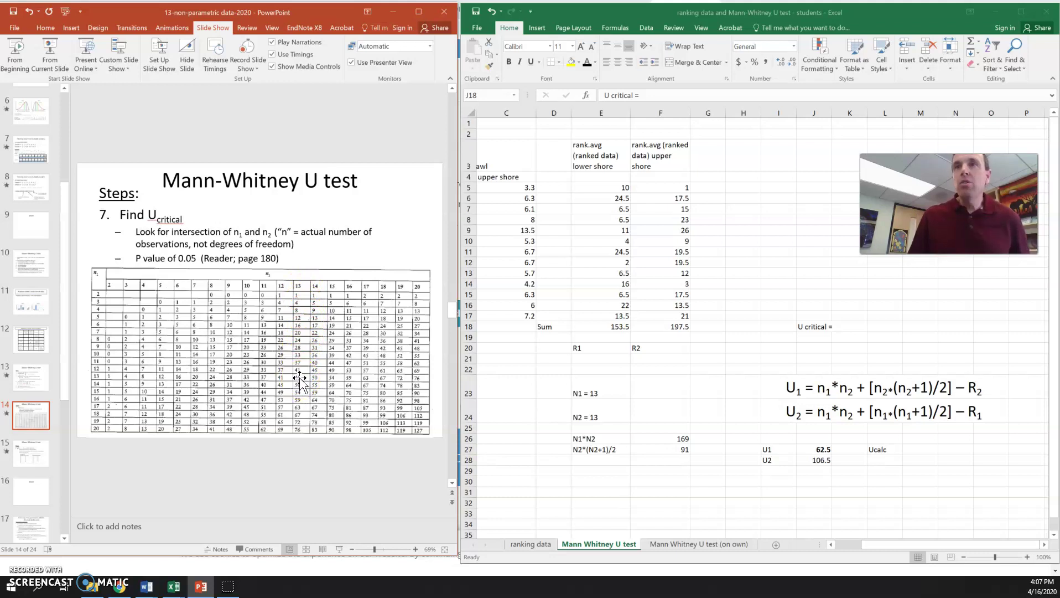
- Enter 45 as the critical U value in cell K18, beside the "U critical =" label
left_click(839, 325)
left_click(841, 326)
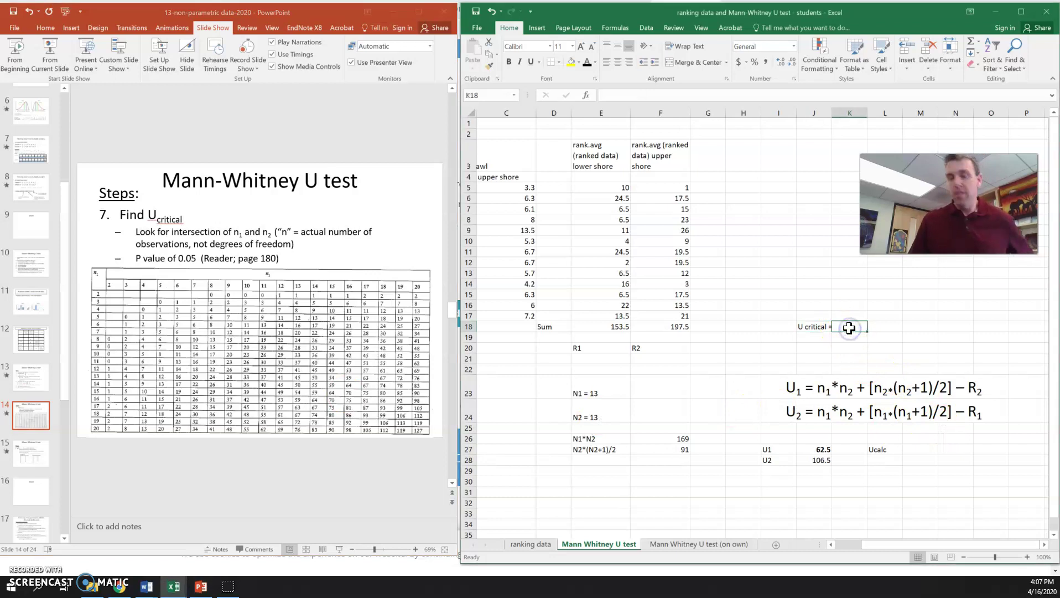
type("45")
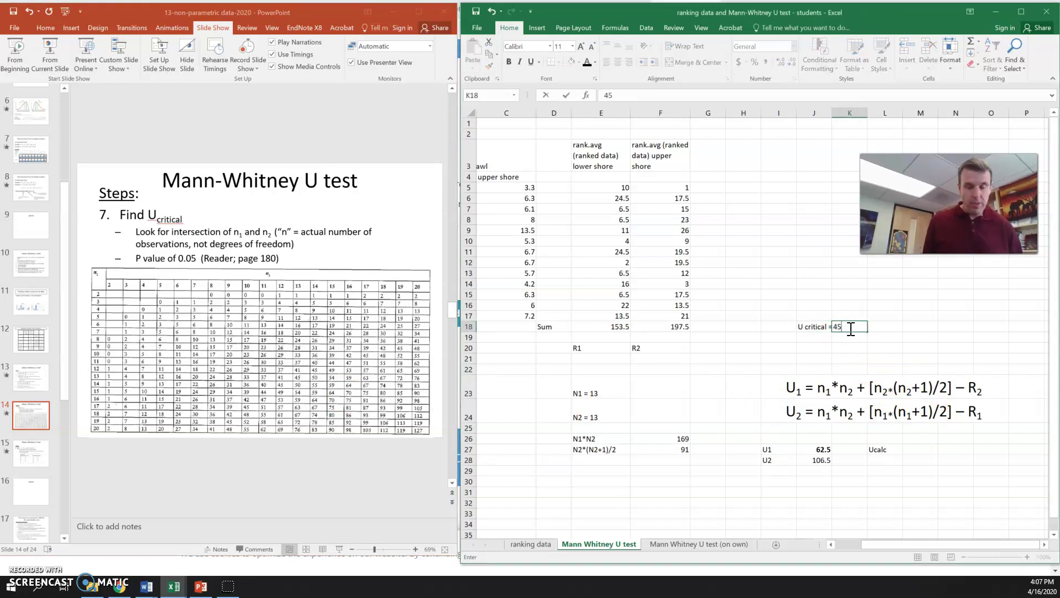
left_click(778, 514)
- Bring up slide 15 with the rejection rule in PowerPoint, then review the rank sums in row 18 and the U1 result in Excel
left_click(40, 457)
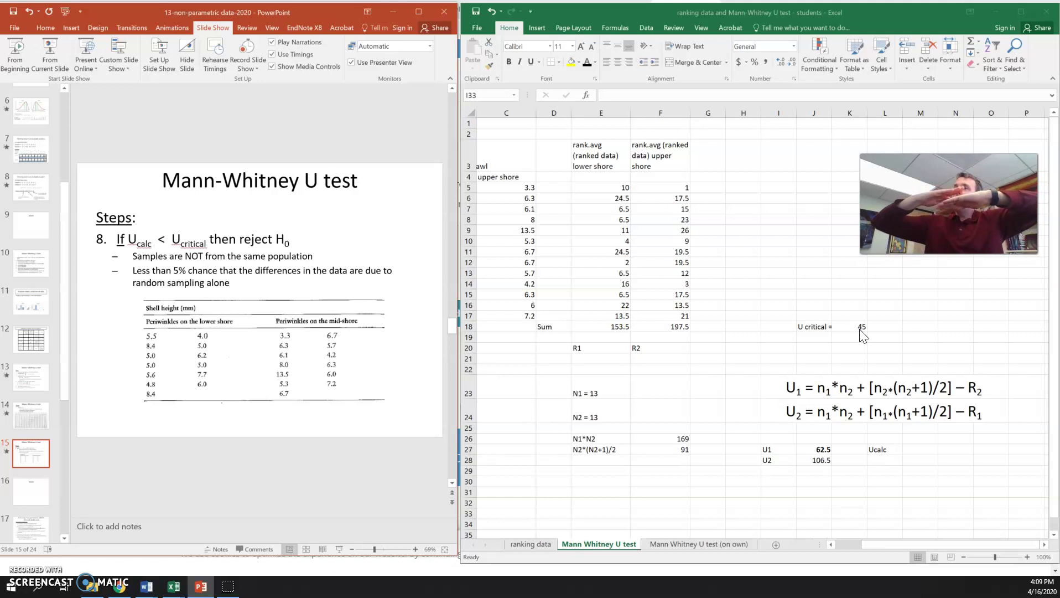
left_click(679, 328)
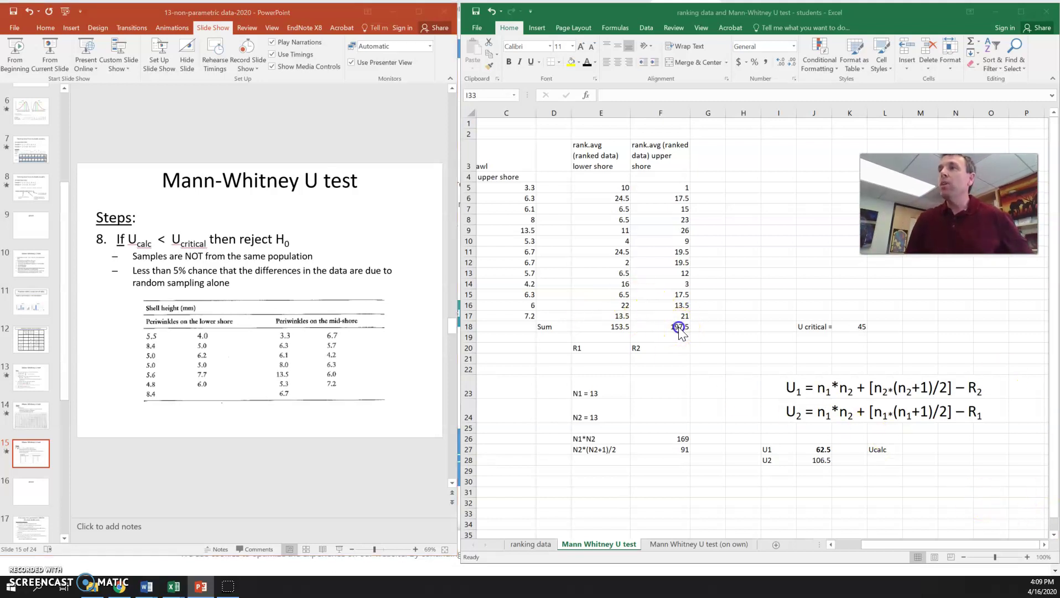
left_click(618, 327)
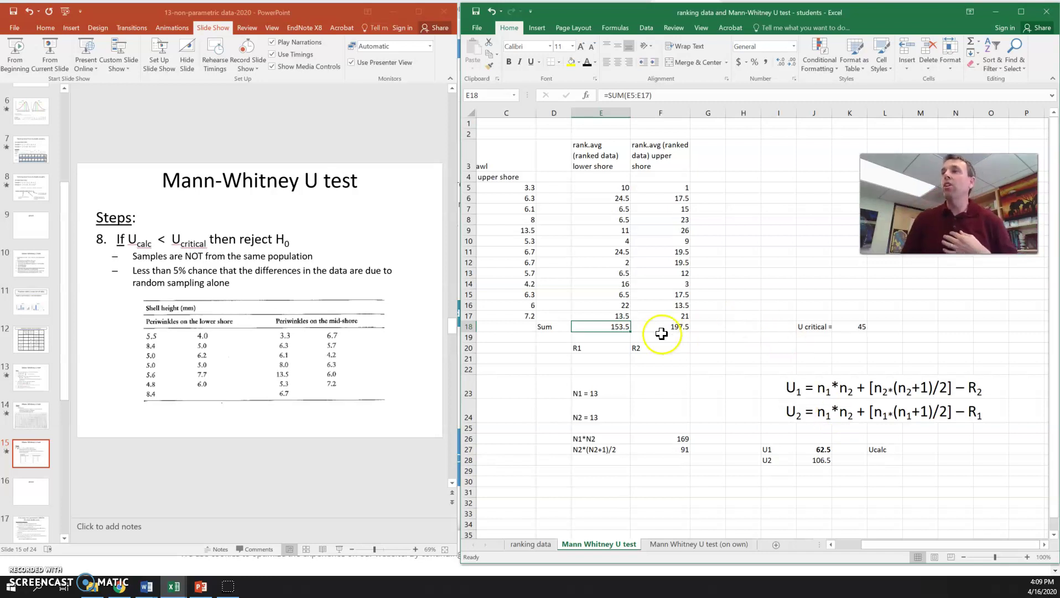
left_click(765, 450)
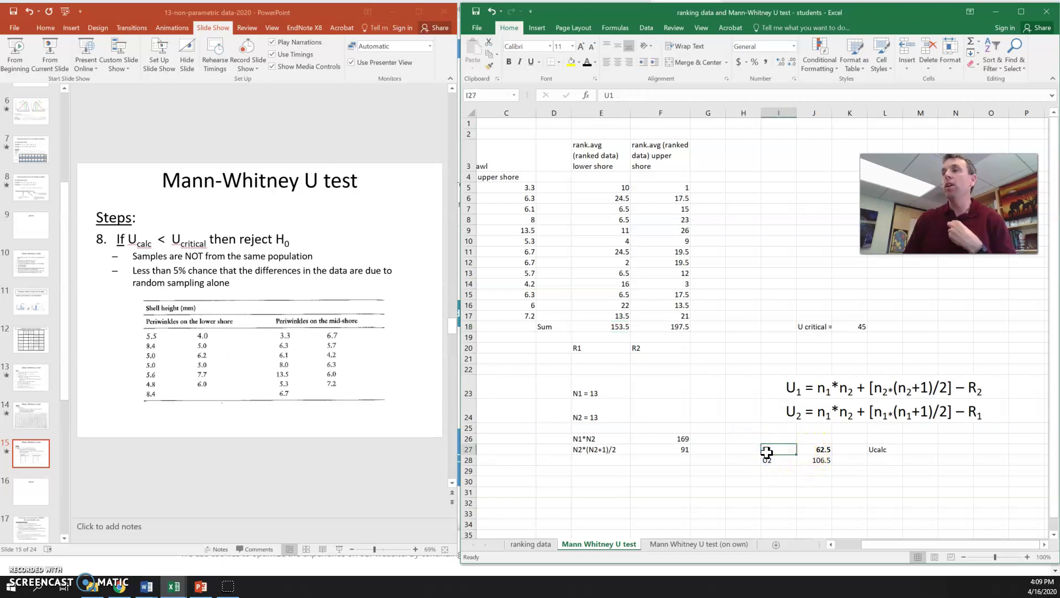